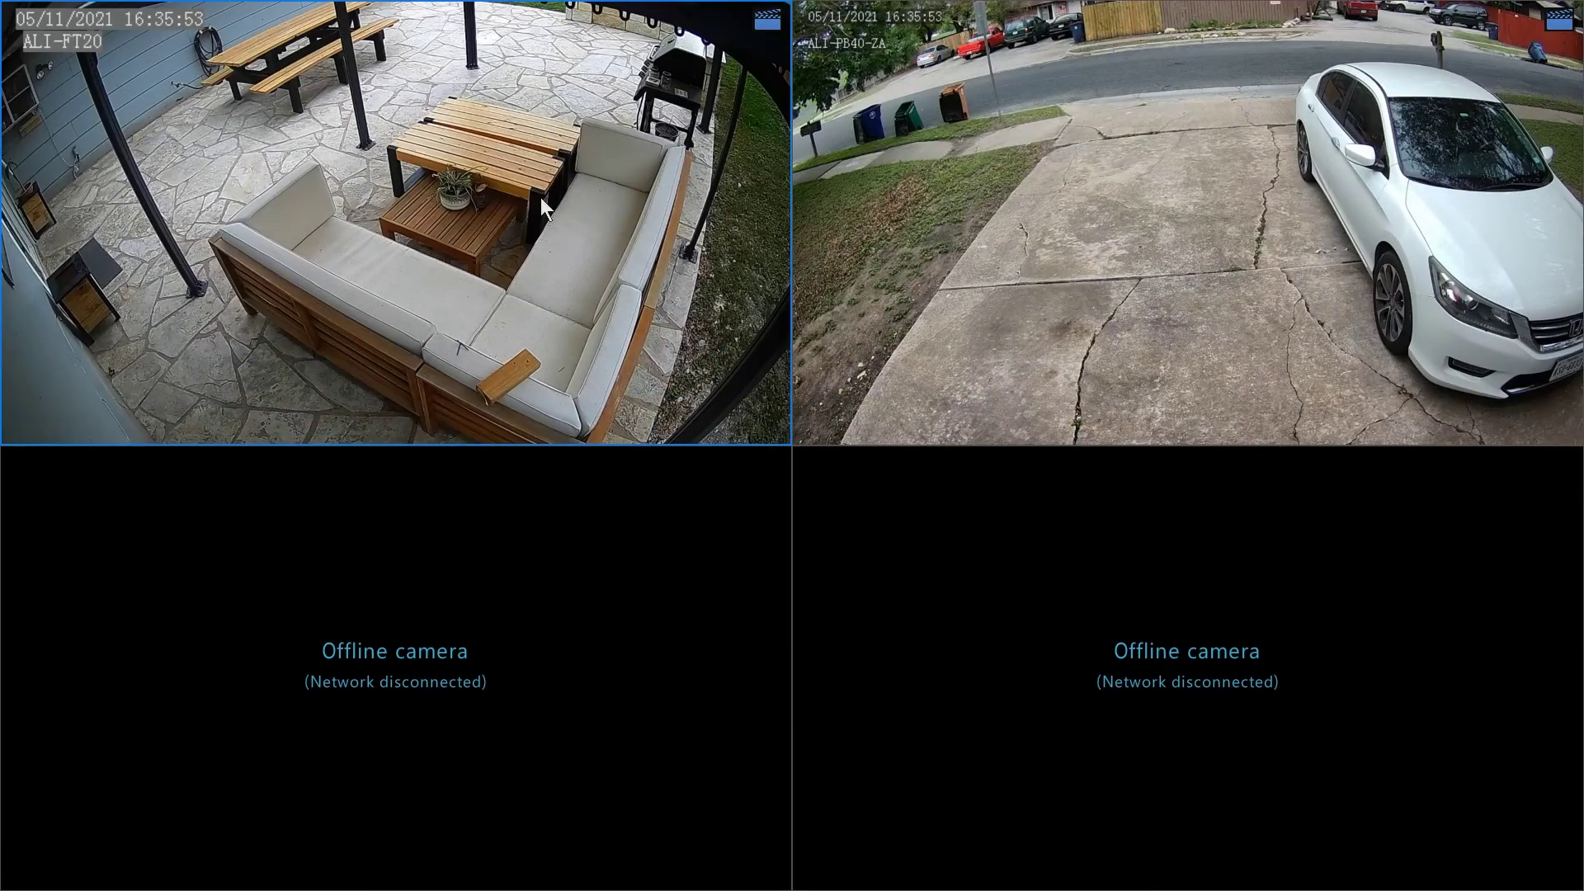
- Open the main settings from the live-view context menu to reach the Camera page
{"action": "right_click", "coordinate": [523, 202]}
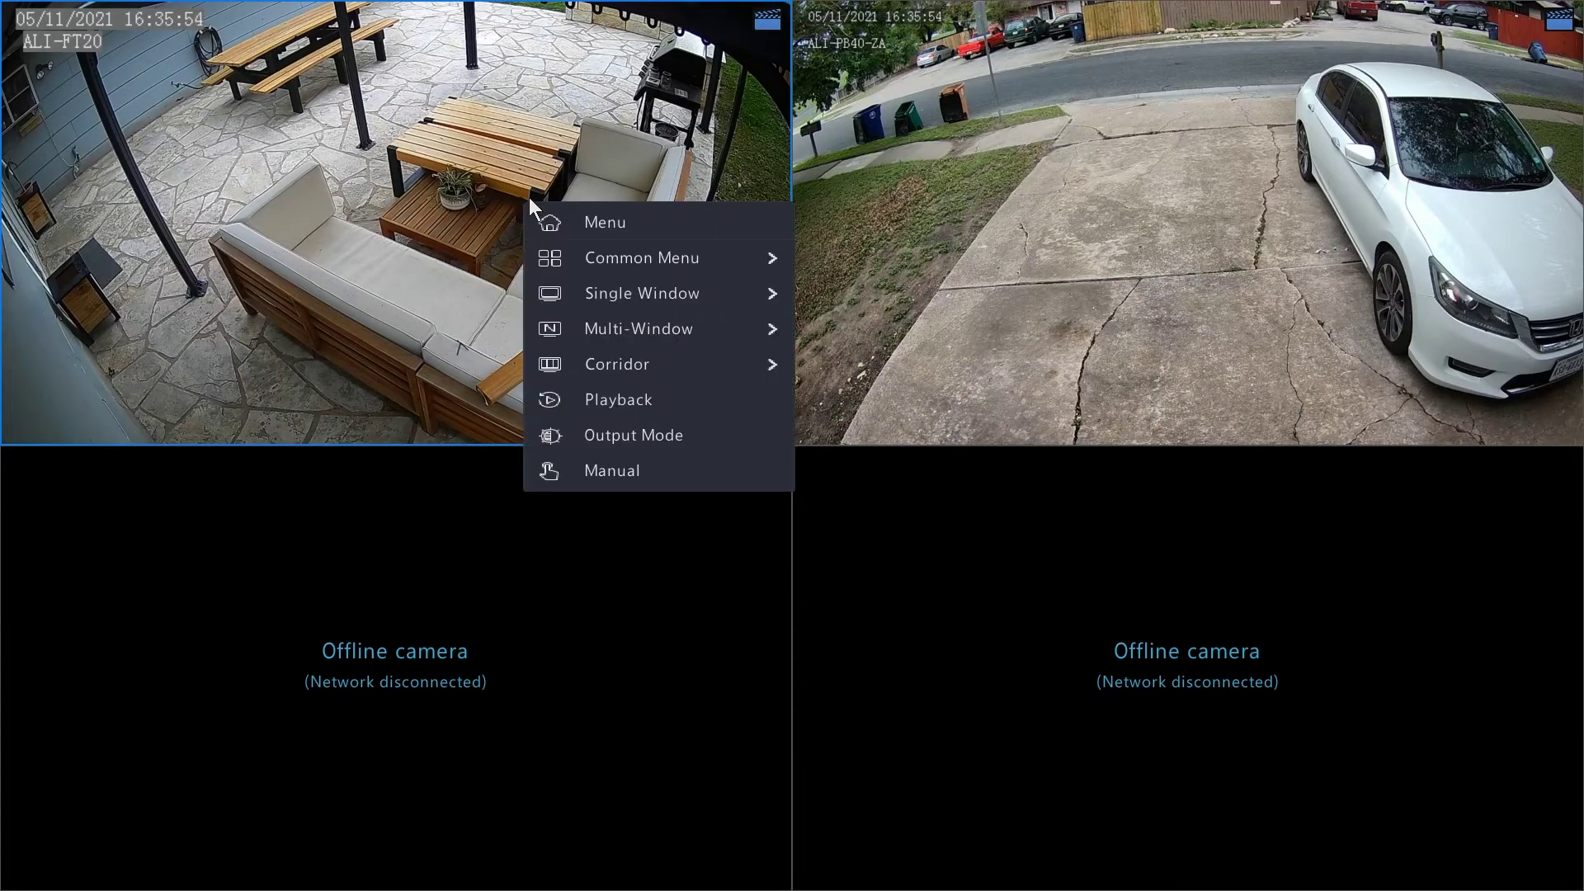
{"action": "left_click", "coordinate": [605, 230]}
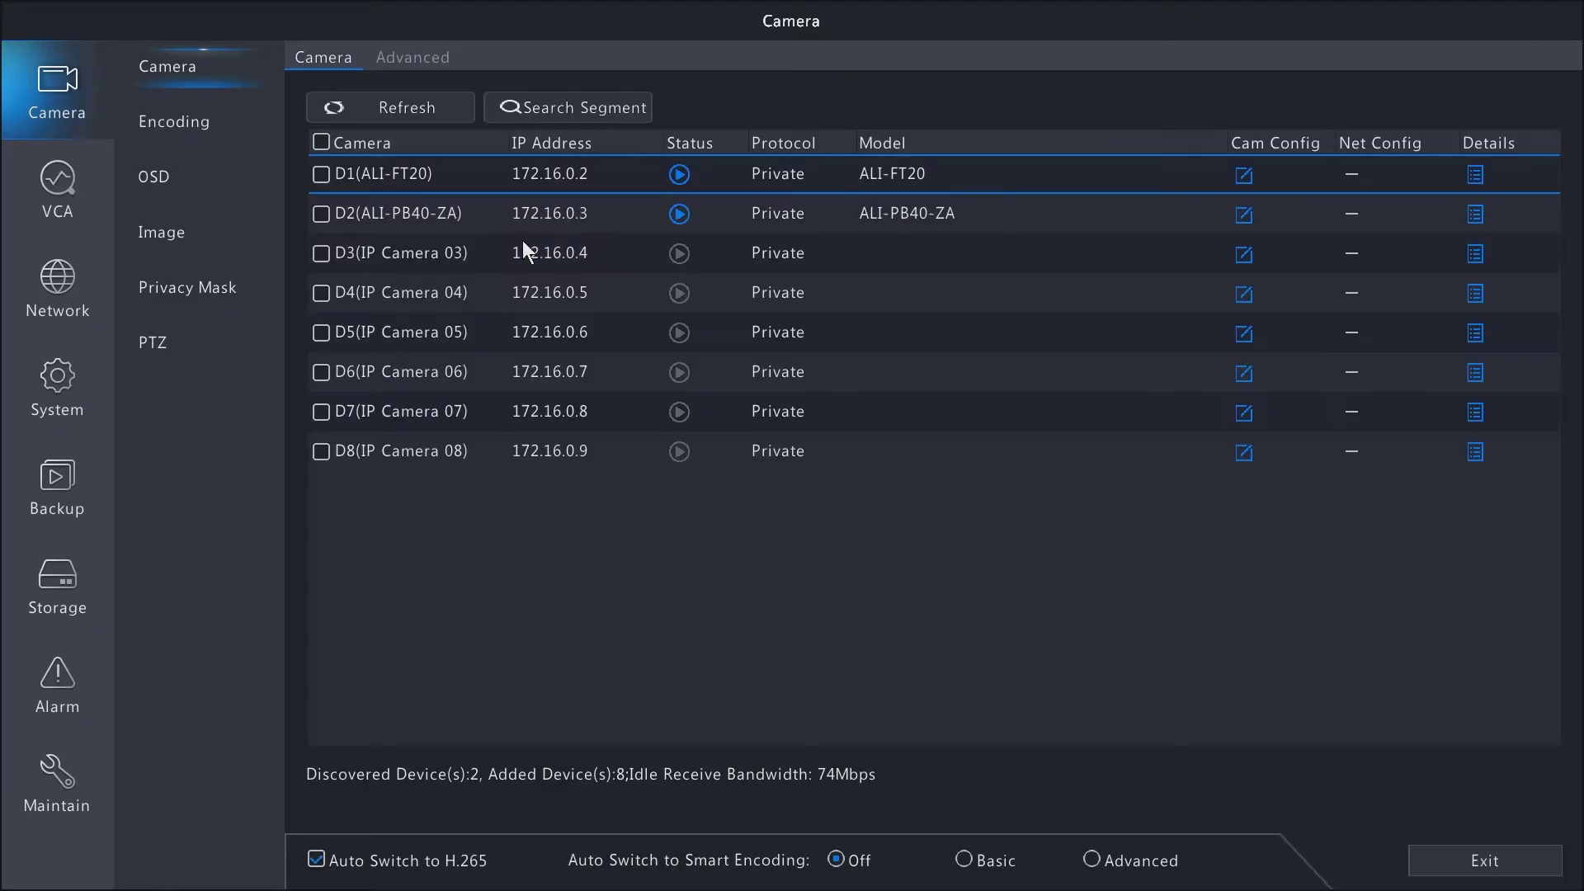
- Switch to System settings to show Basic Setup with device name ALI-NR080F-1
{"action": "left_click", "coordinate": [62, 378]}
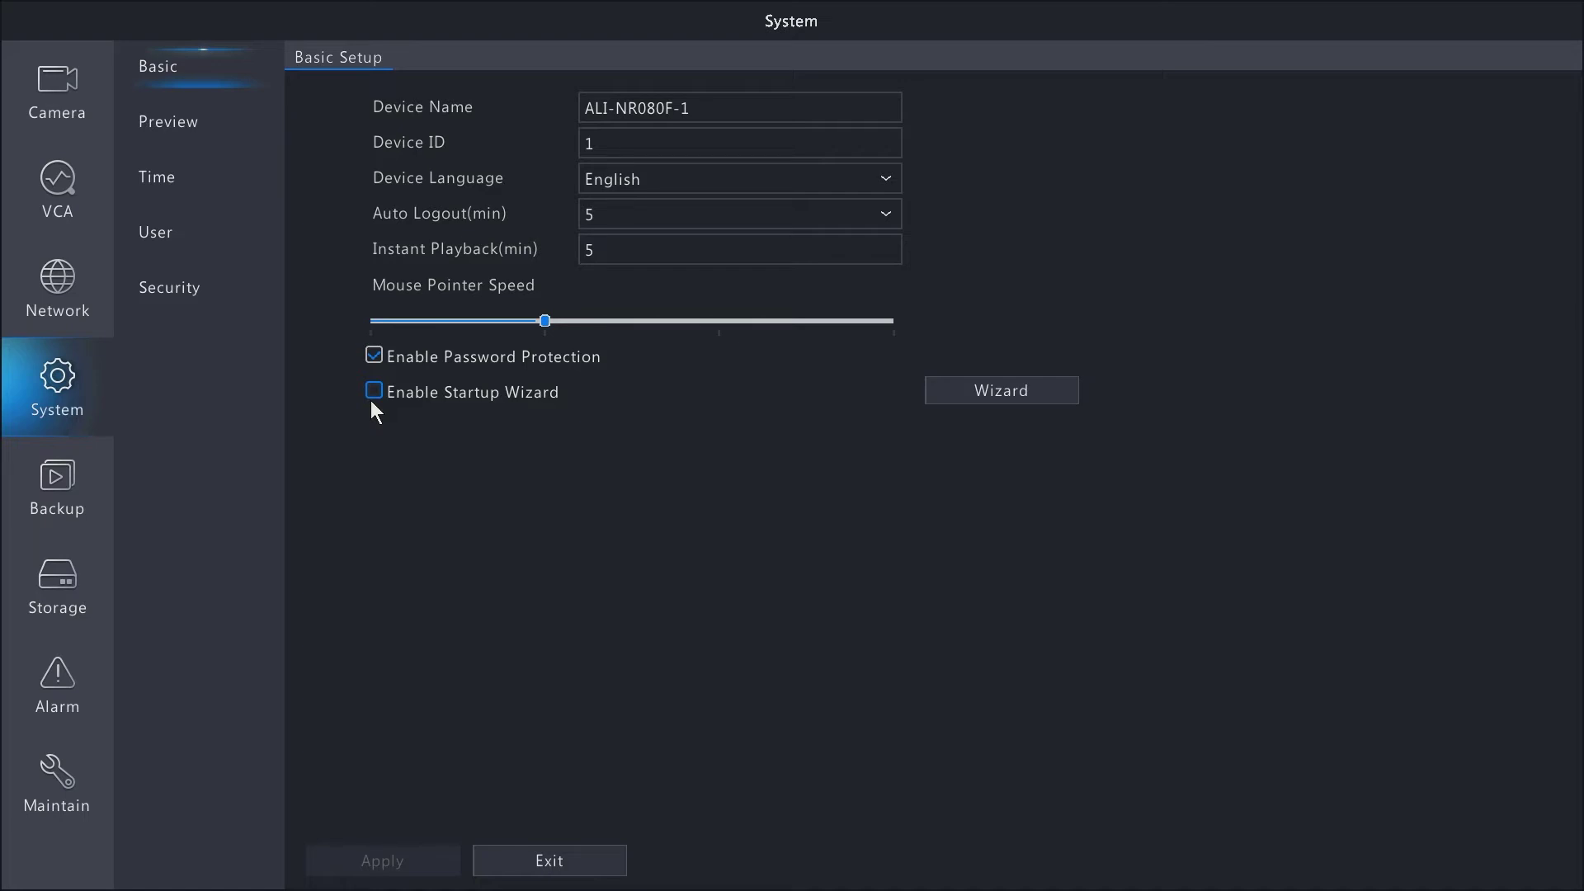
- Open the Preview settings and check the video output options, keeping HDMI/VGA
{"action": "left_click", "coordinate": [206, 133]}
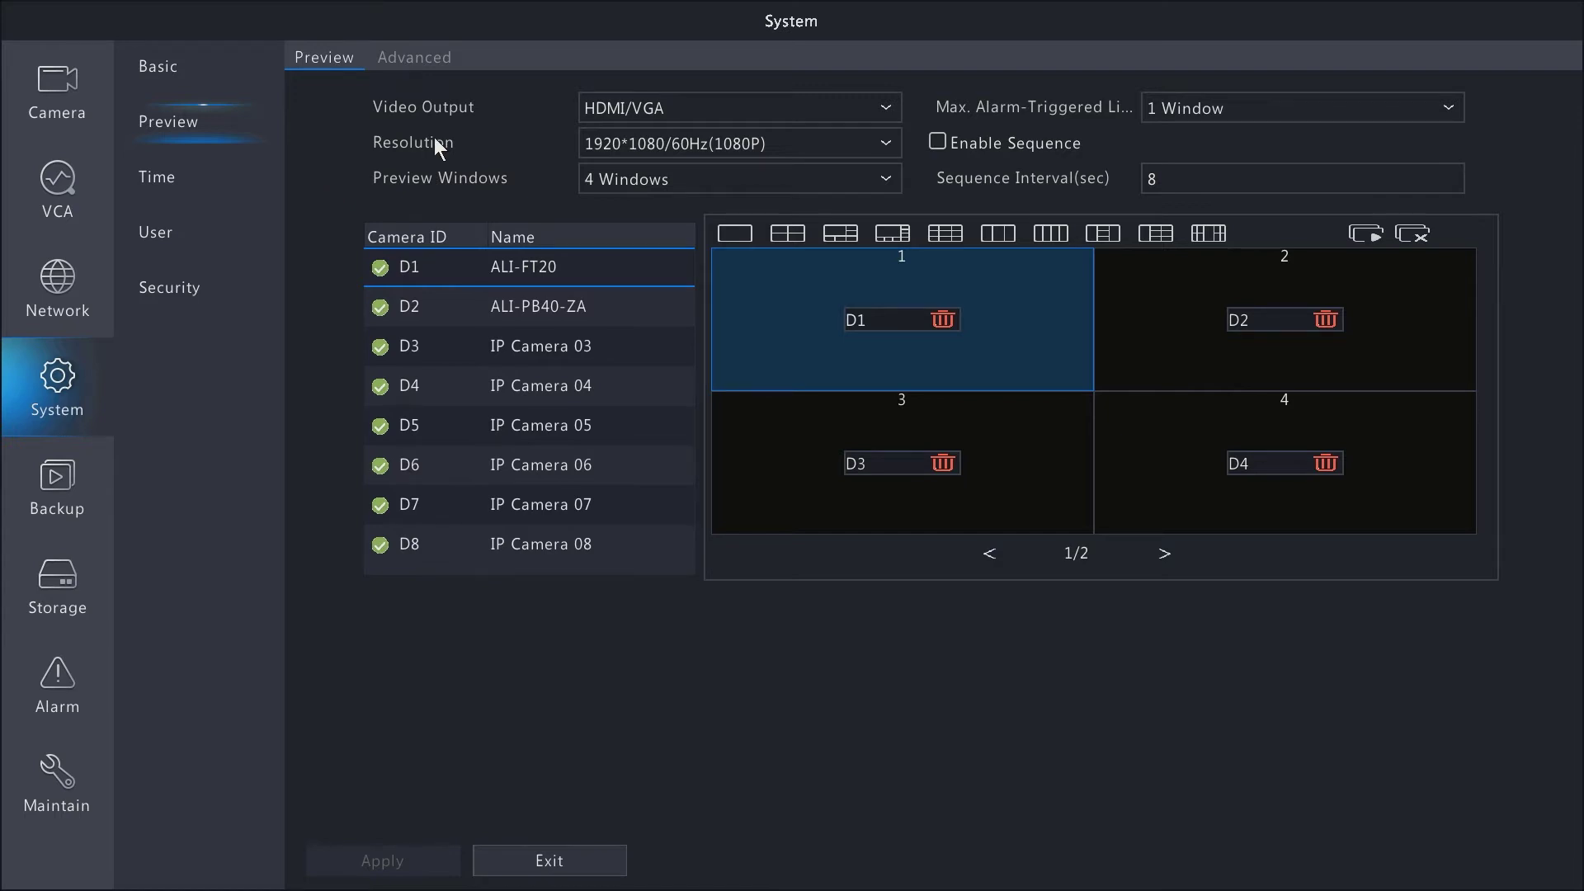
{"action": "left_click", "coordinate": [705, 113]}
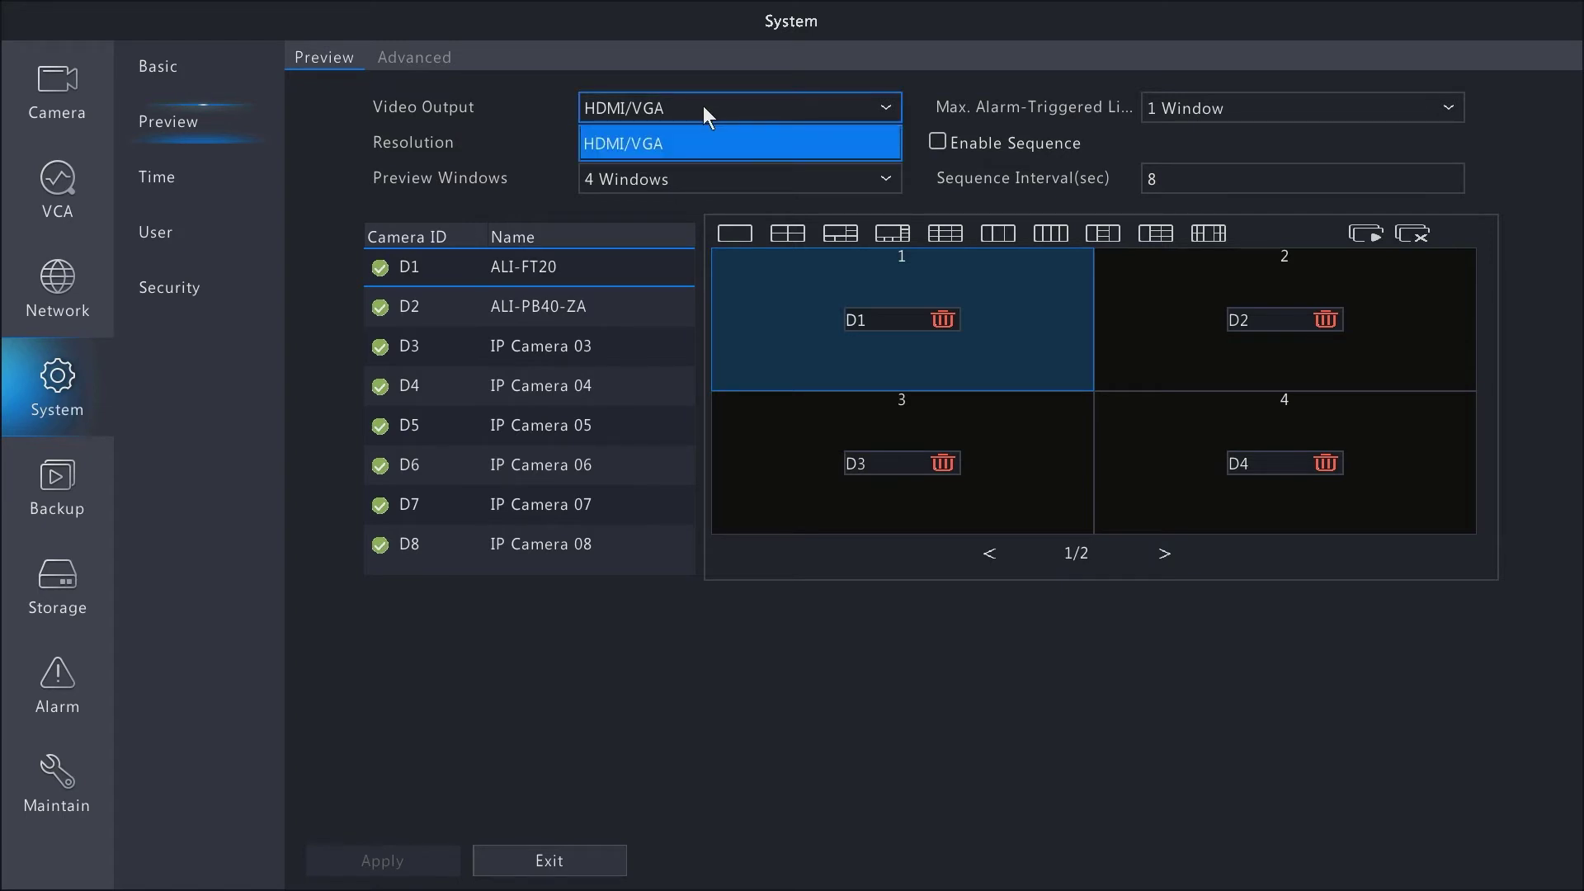
{"action": "left_click", "coordinate": [704, 108]}
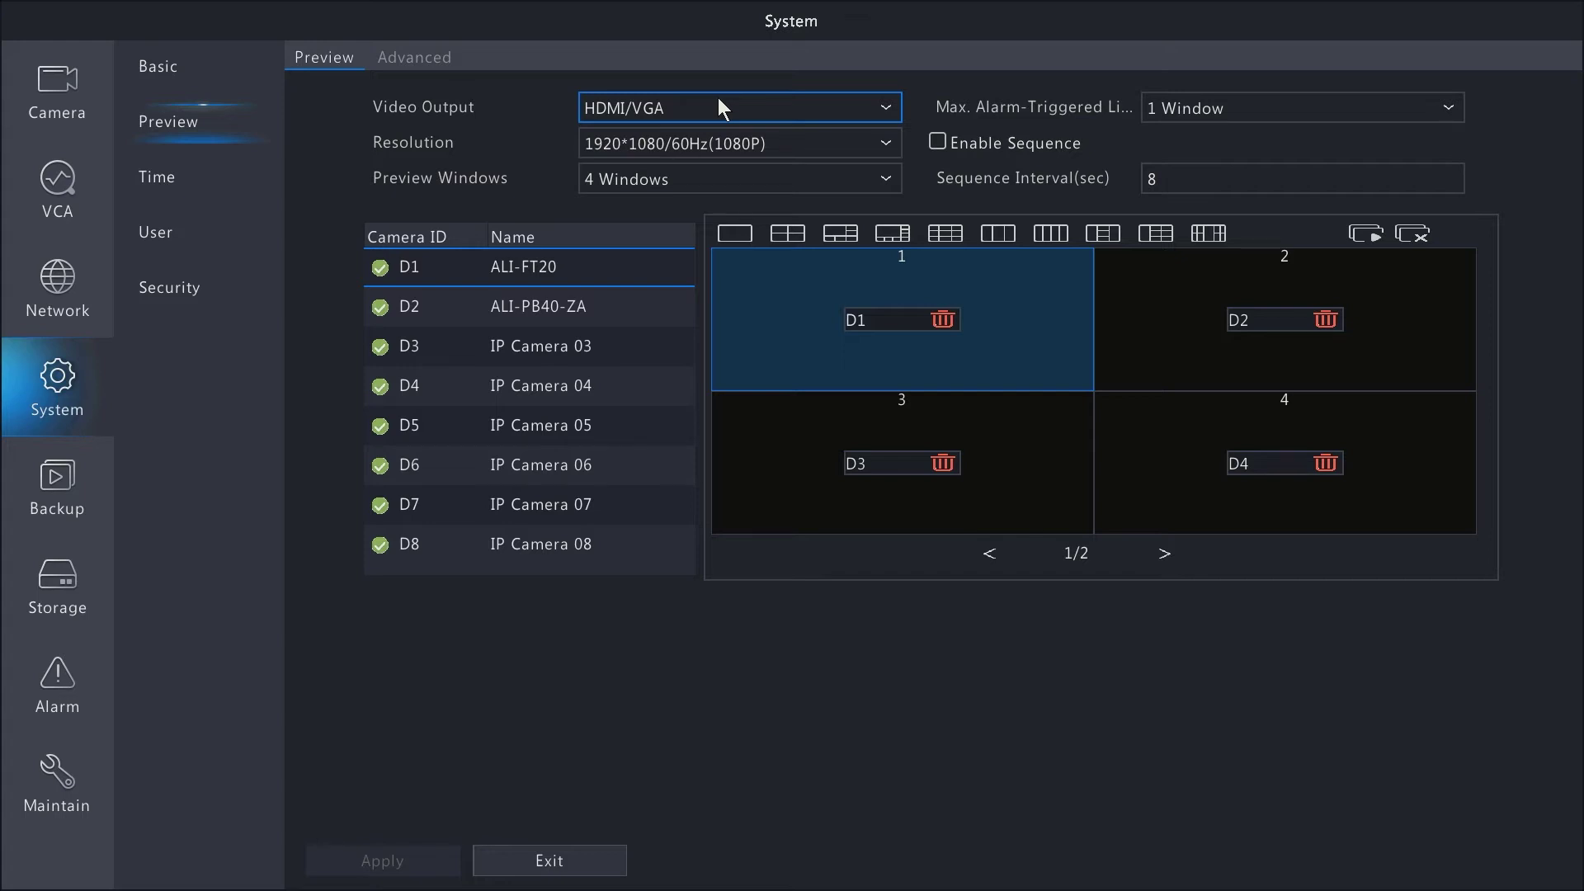
{"action": "left_click", "coordinate": [703, 106]}
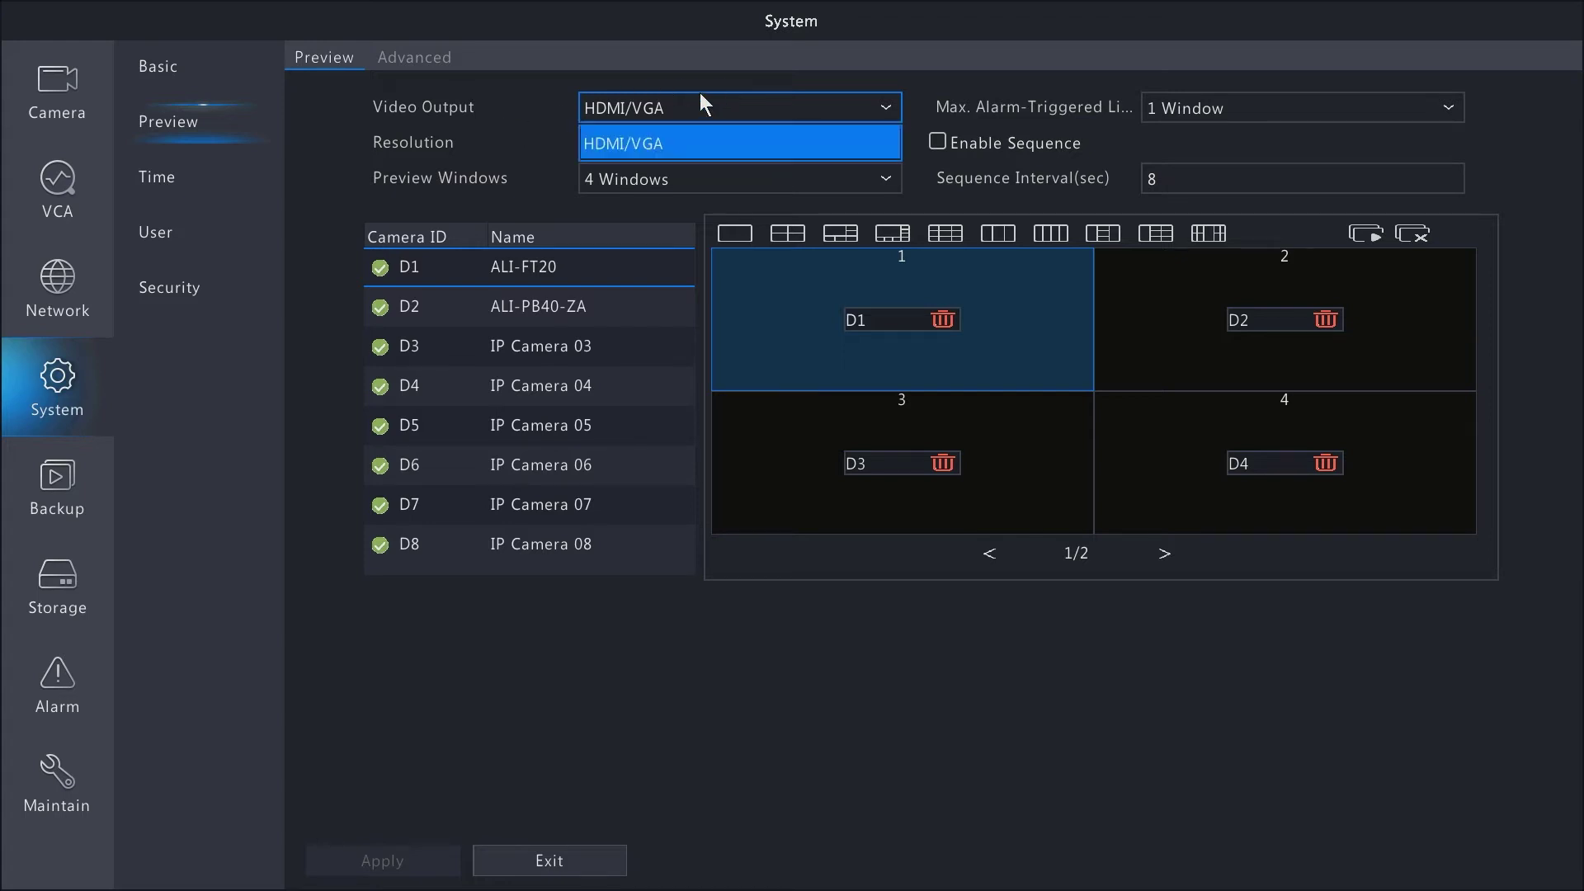
{"action": "left_click", "coordinate": [482, 141]}
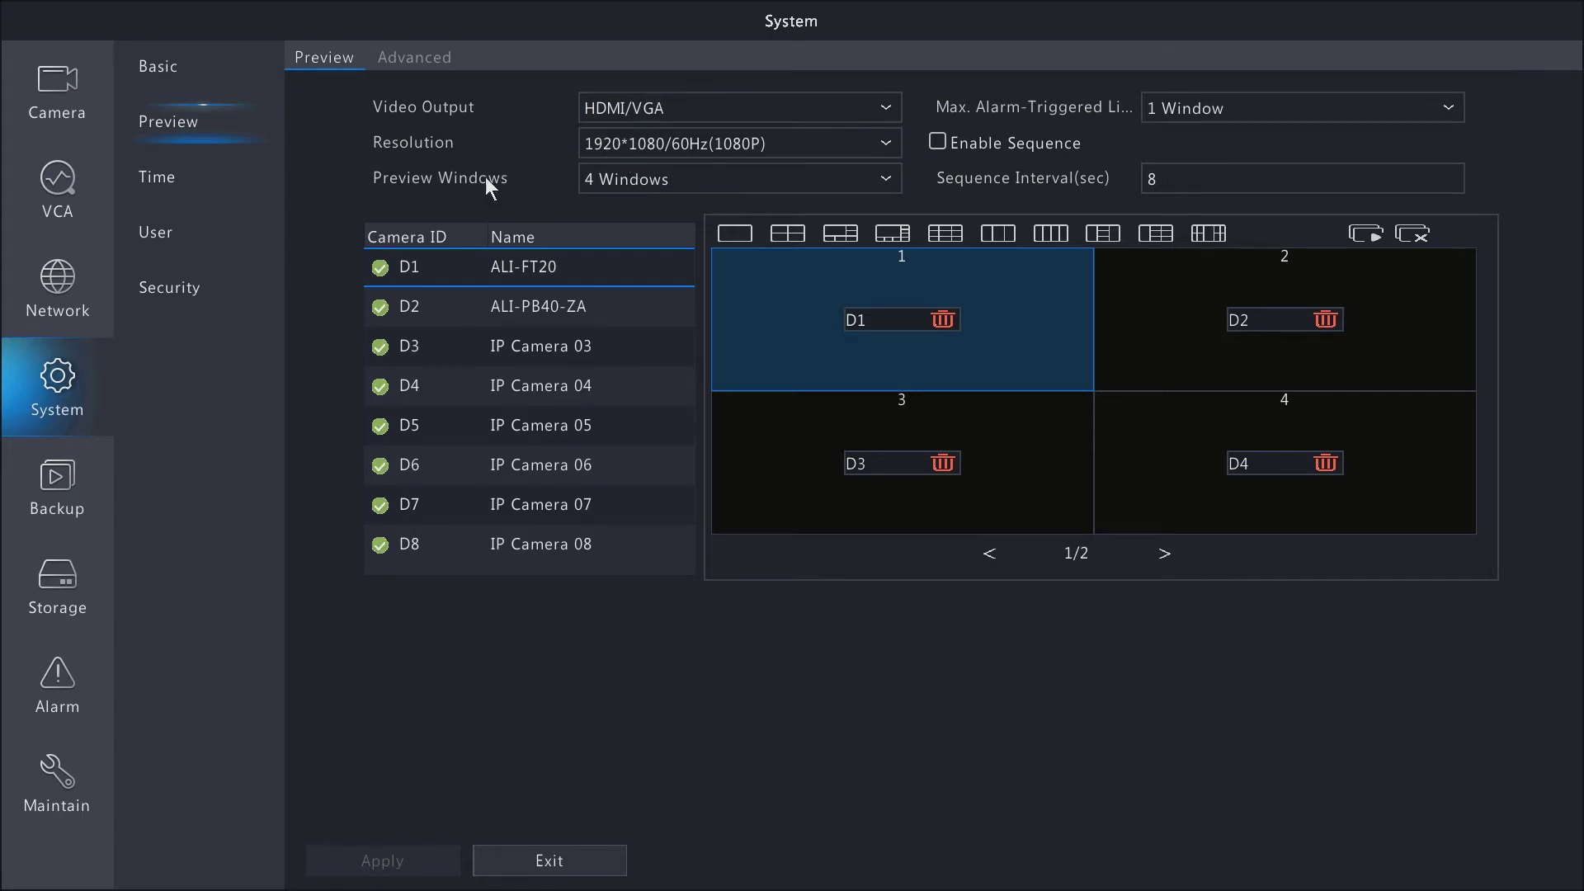
- Review the preview layout and alarm-triggered window options, keeping 4 Windows and 1 Window
{"action": "left_click", "coordinate": [631, 178]}
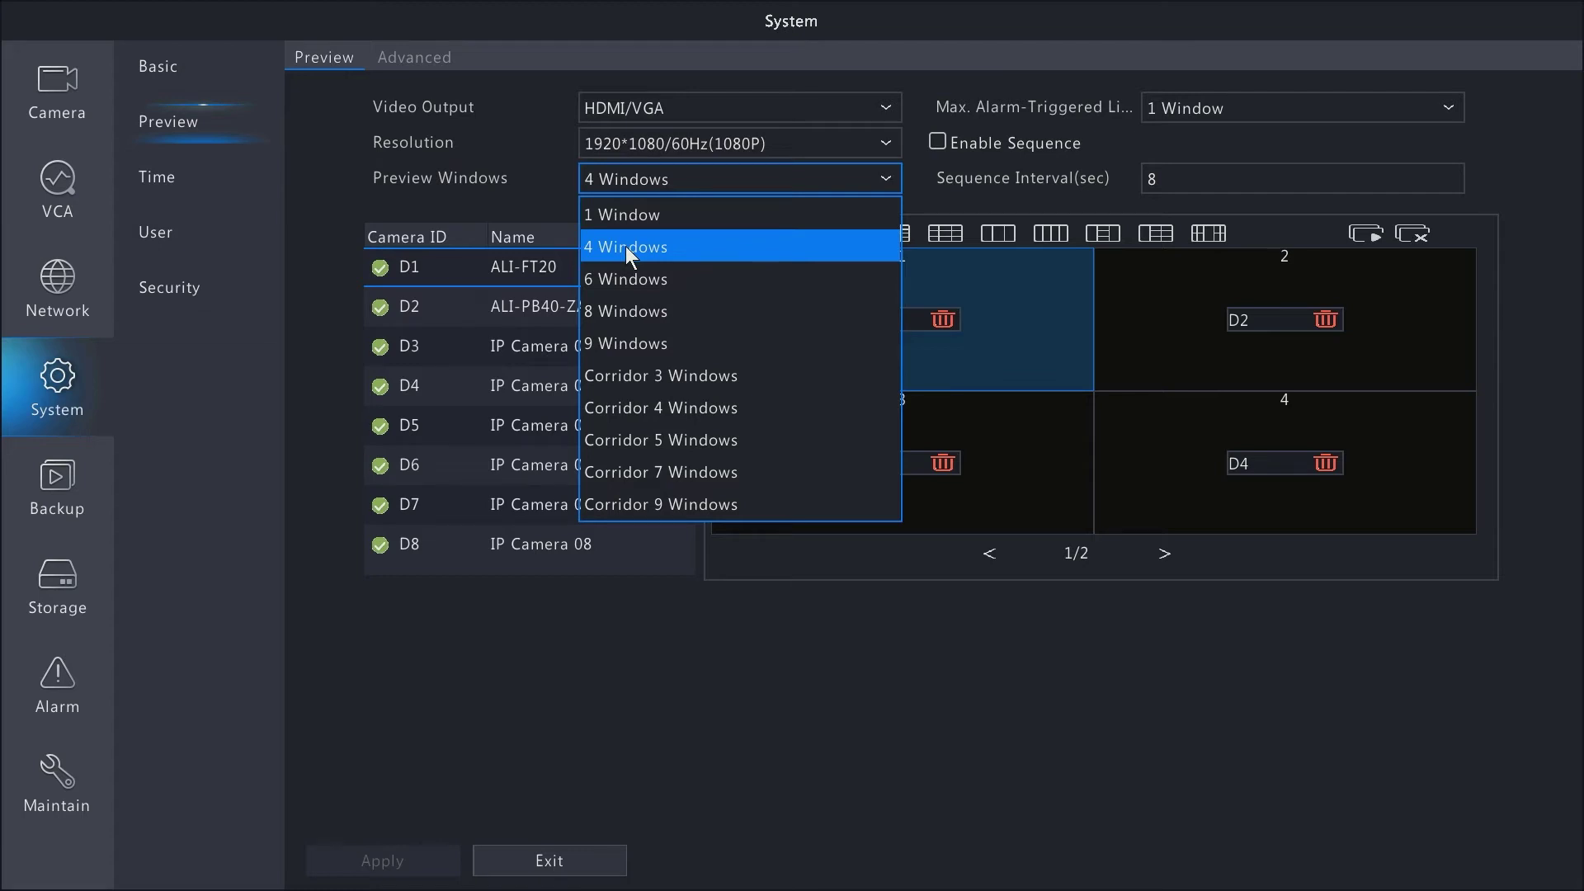
{"action": "left_click", "coordinate": [494, 169]}
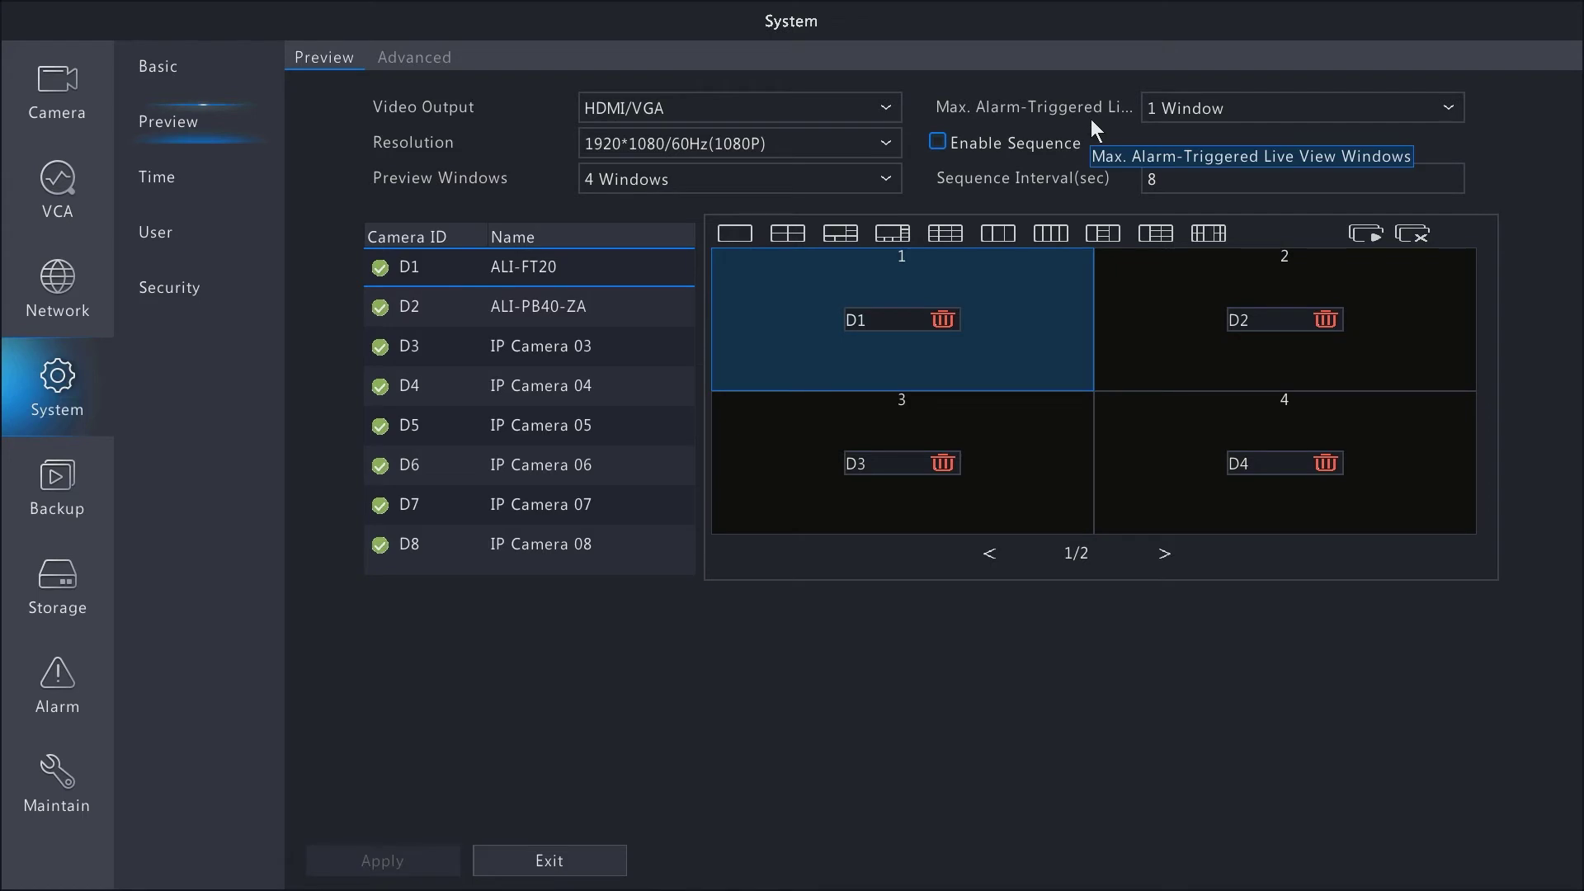
{"action": "left_click", "coordinate": [1198, 109]}
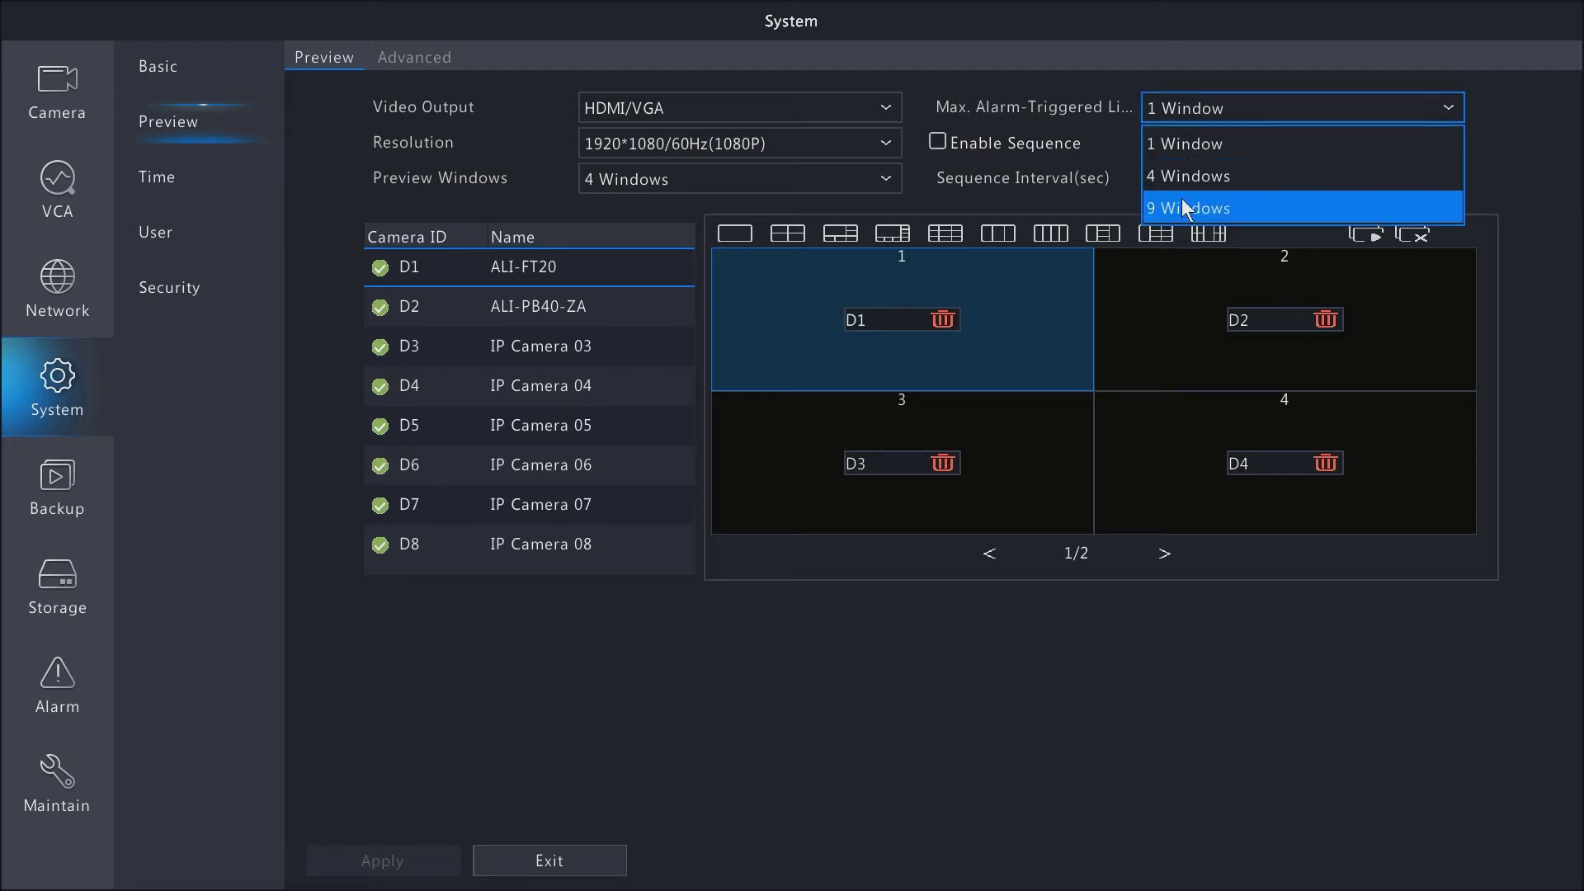
{"action": "left_click", "coordinate": [1183, 147]}
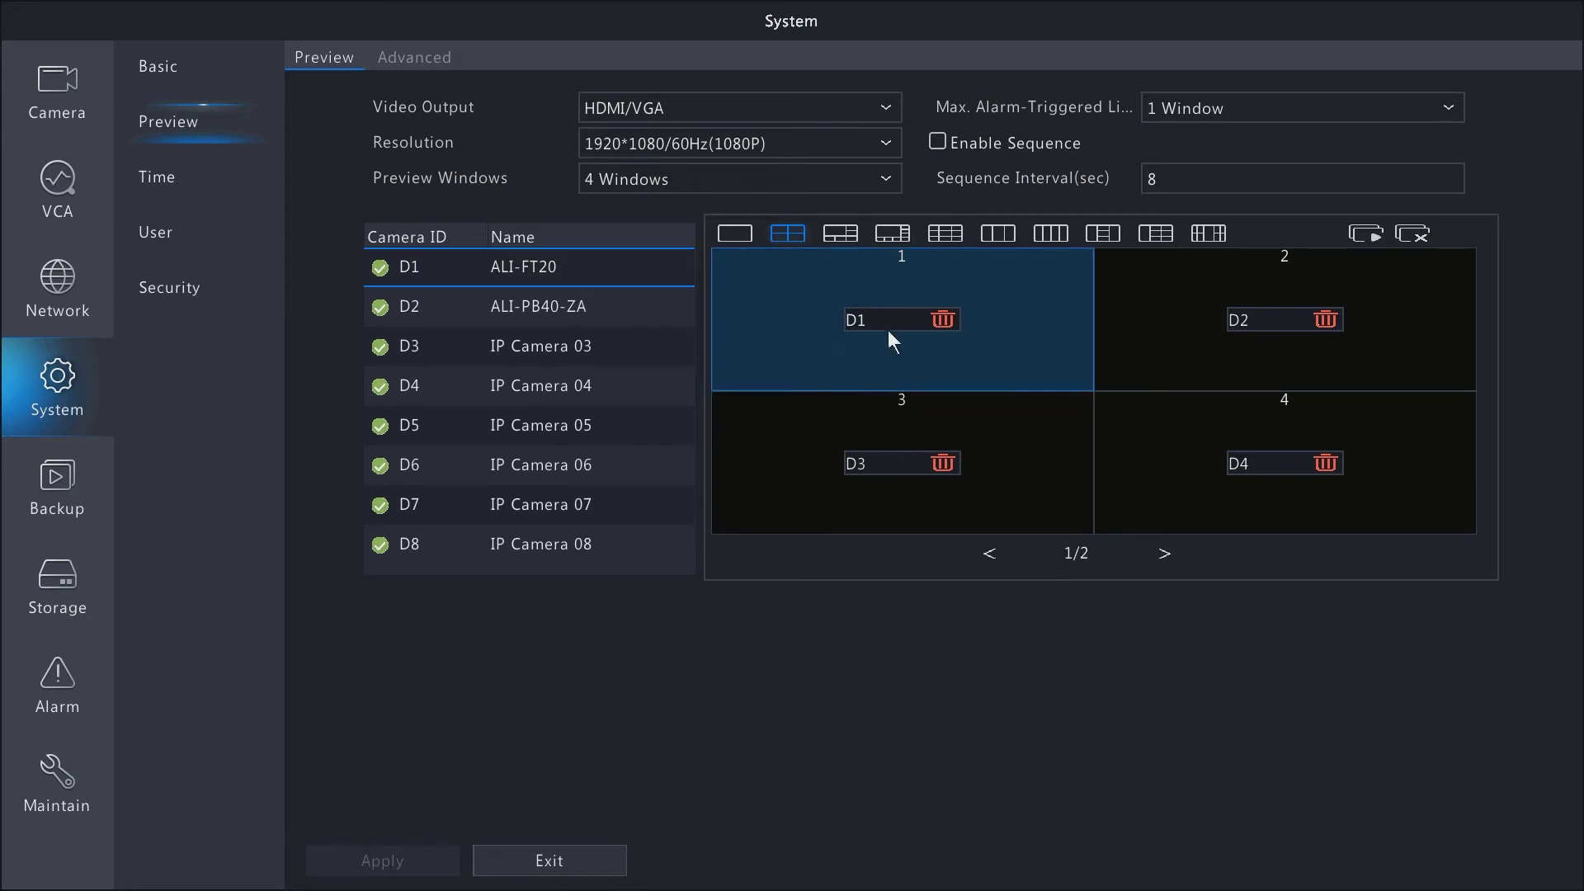
- Swap cameras D1 and D2 between preview windows 1 and 2 and apply
{"action": "left_click", "coordinate": [937, 323]}
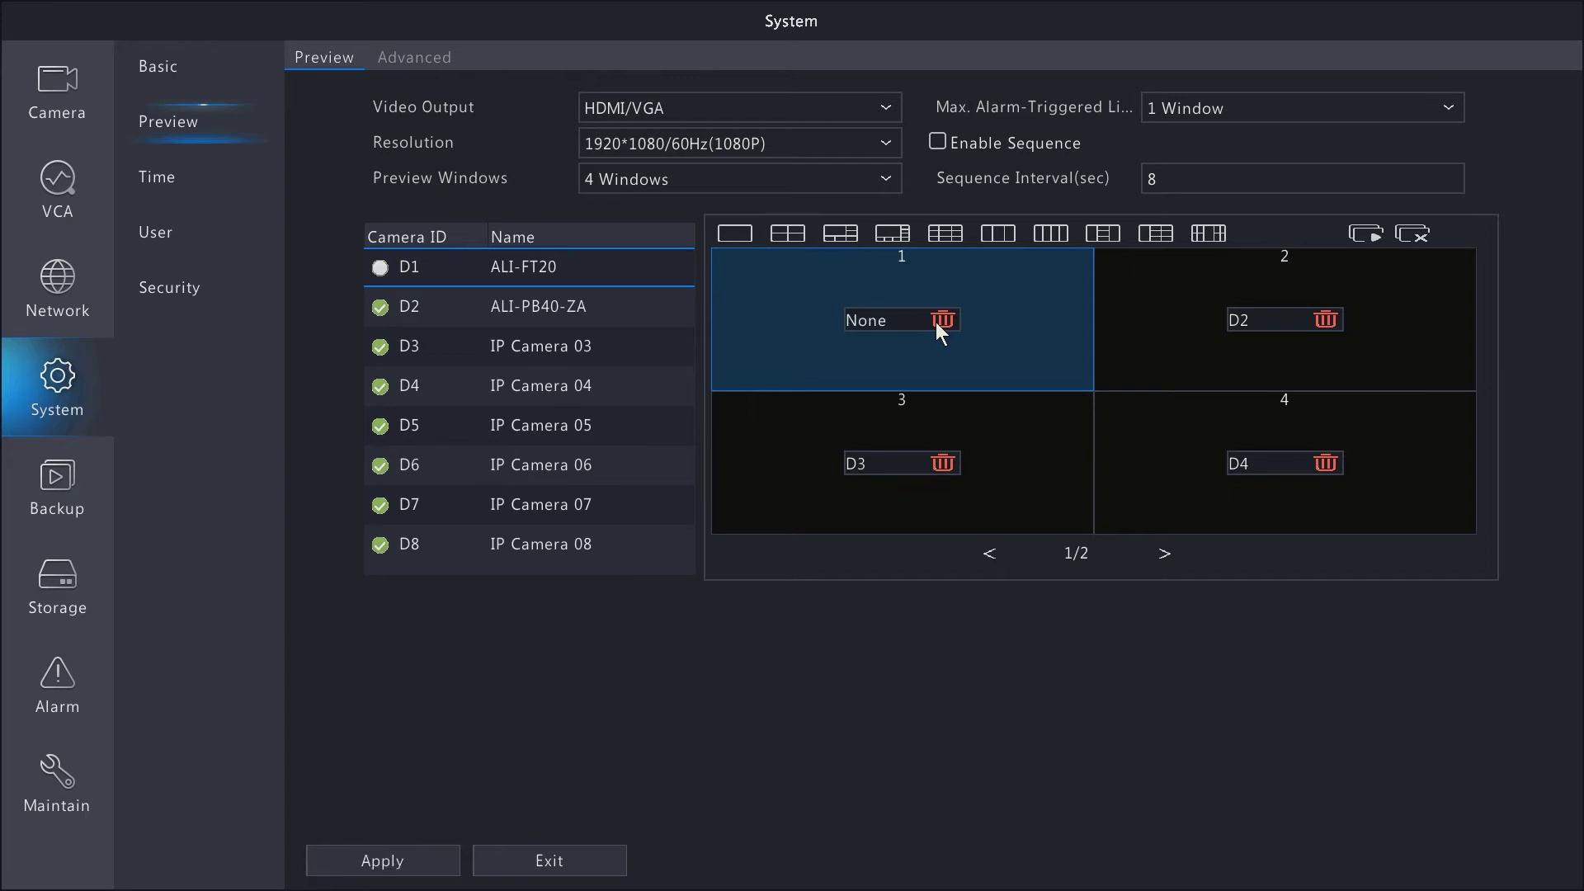
{"action": "left_click", "coordinate": [1323, 321]}
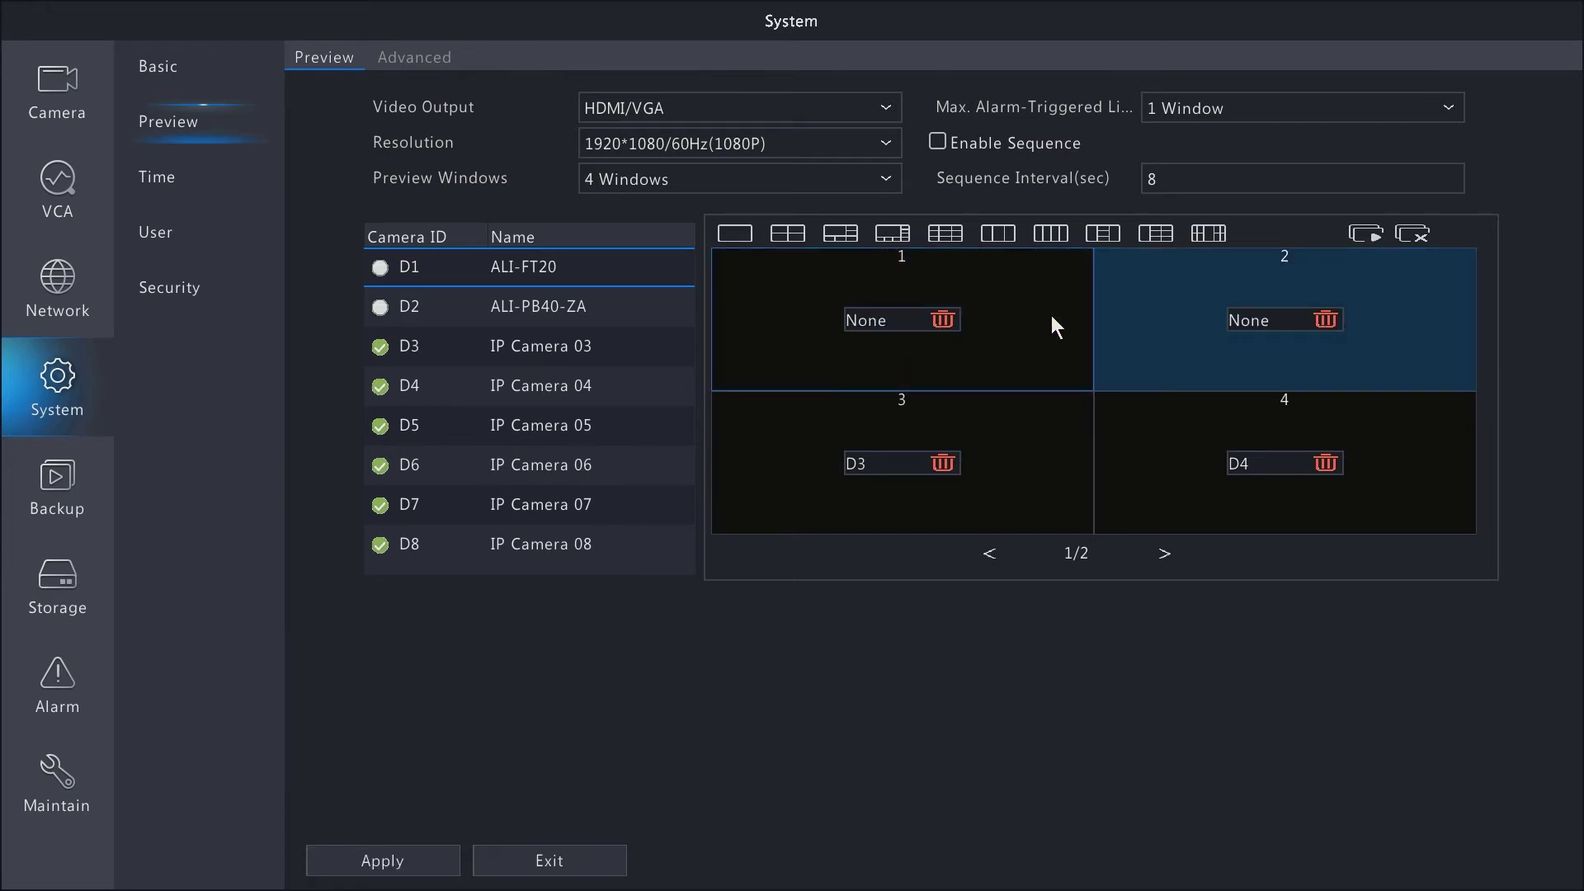
{"action": "left_click", "coordinate": [989, 294]}
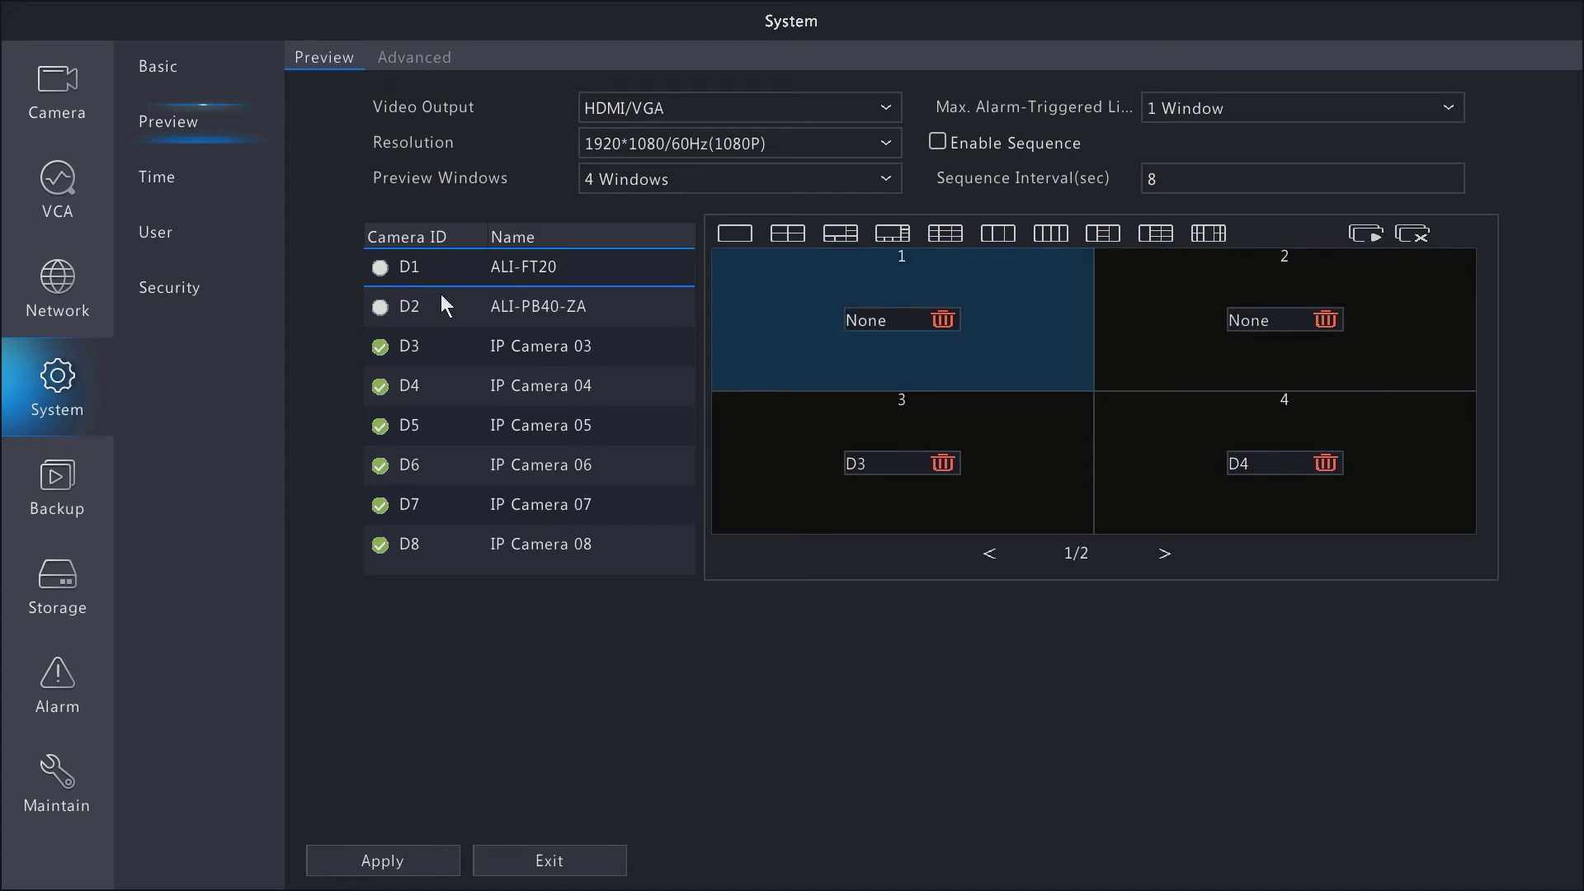
{"action": "double_click", "coordinate": [411, 305]}
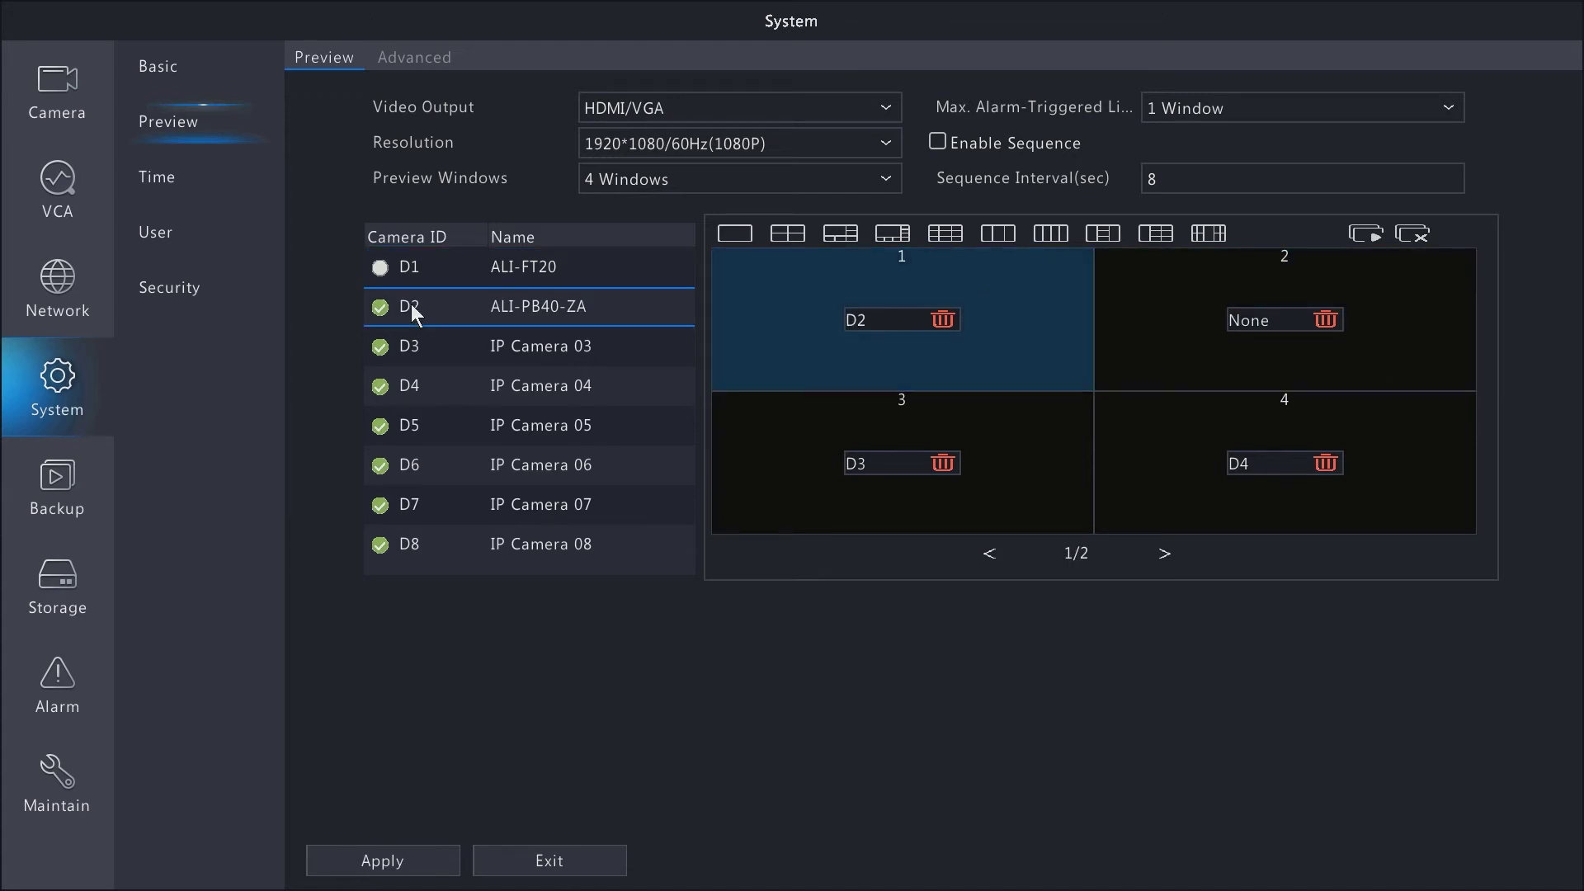
{"action": "left_click", "coordinate": [1206, 324]}
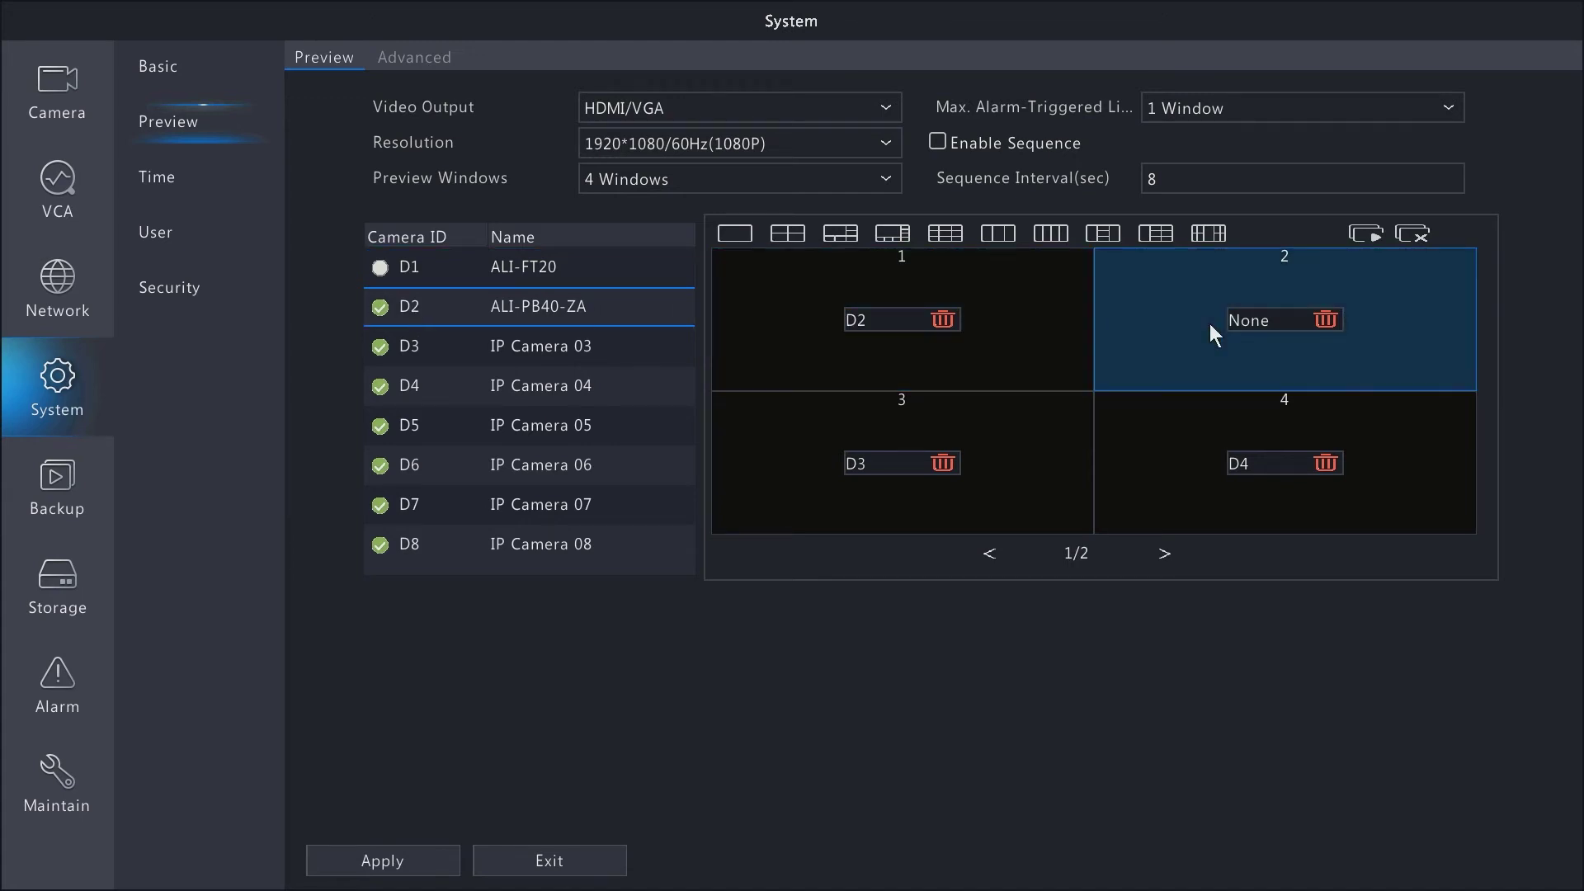
{"action": "double_click", "coordinate": [410, 267]}
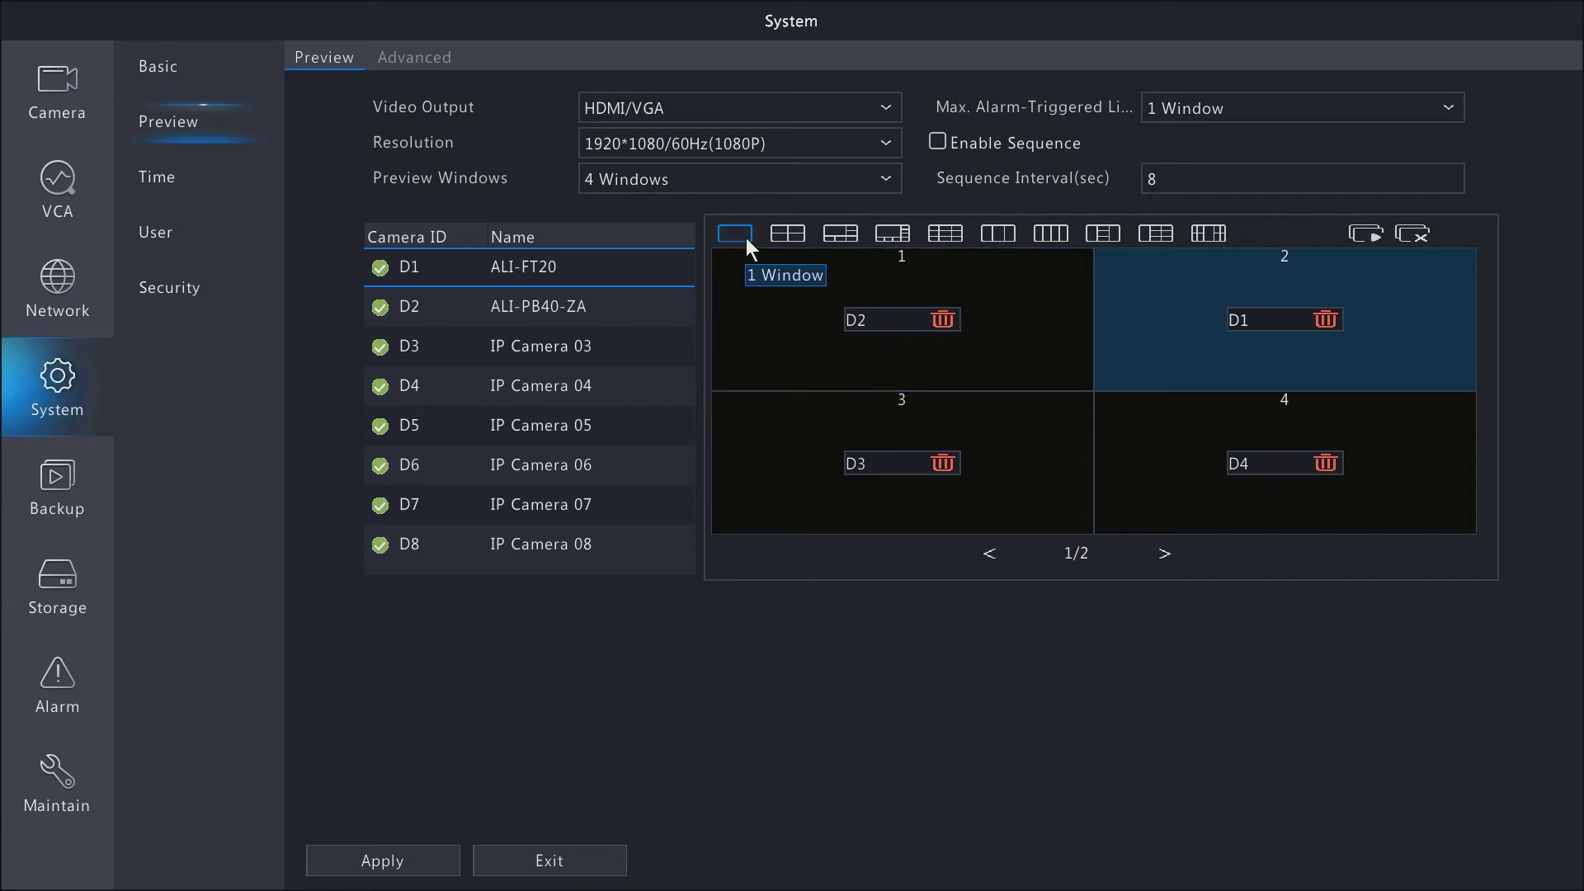
{"action": "left_click", "coordinate": [387, 870]}
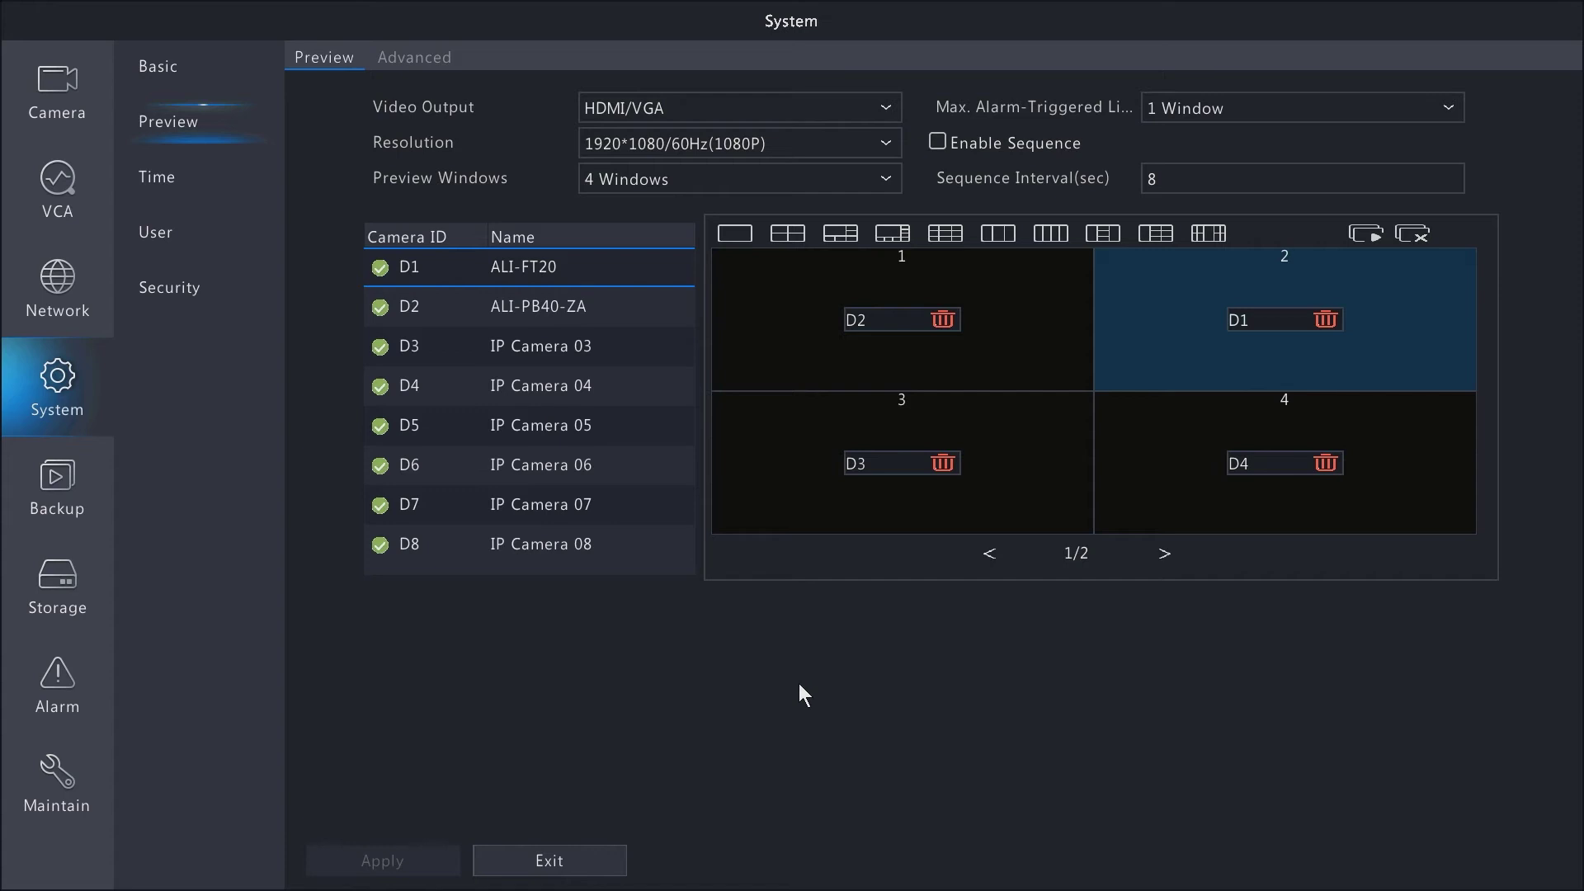
- Try the 4, 6 and 9-window grids, reset windows to D1–D4, then show Time settings
{"action": "left_click", "coordinate": [788, 234]}
{"action": "left_click", "coordinate": [882, 234]}
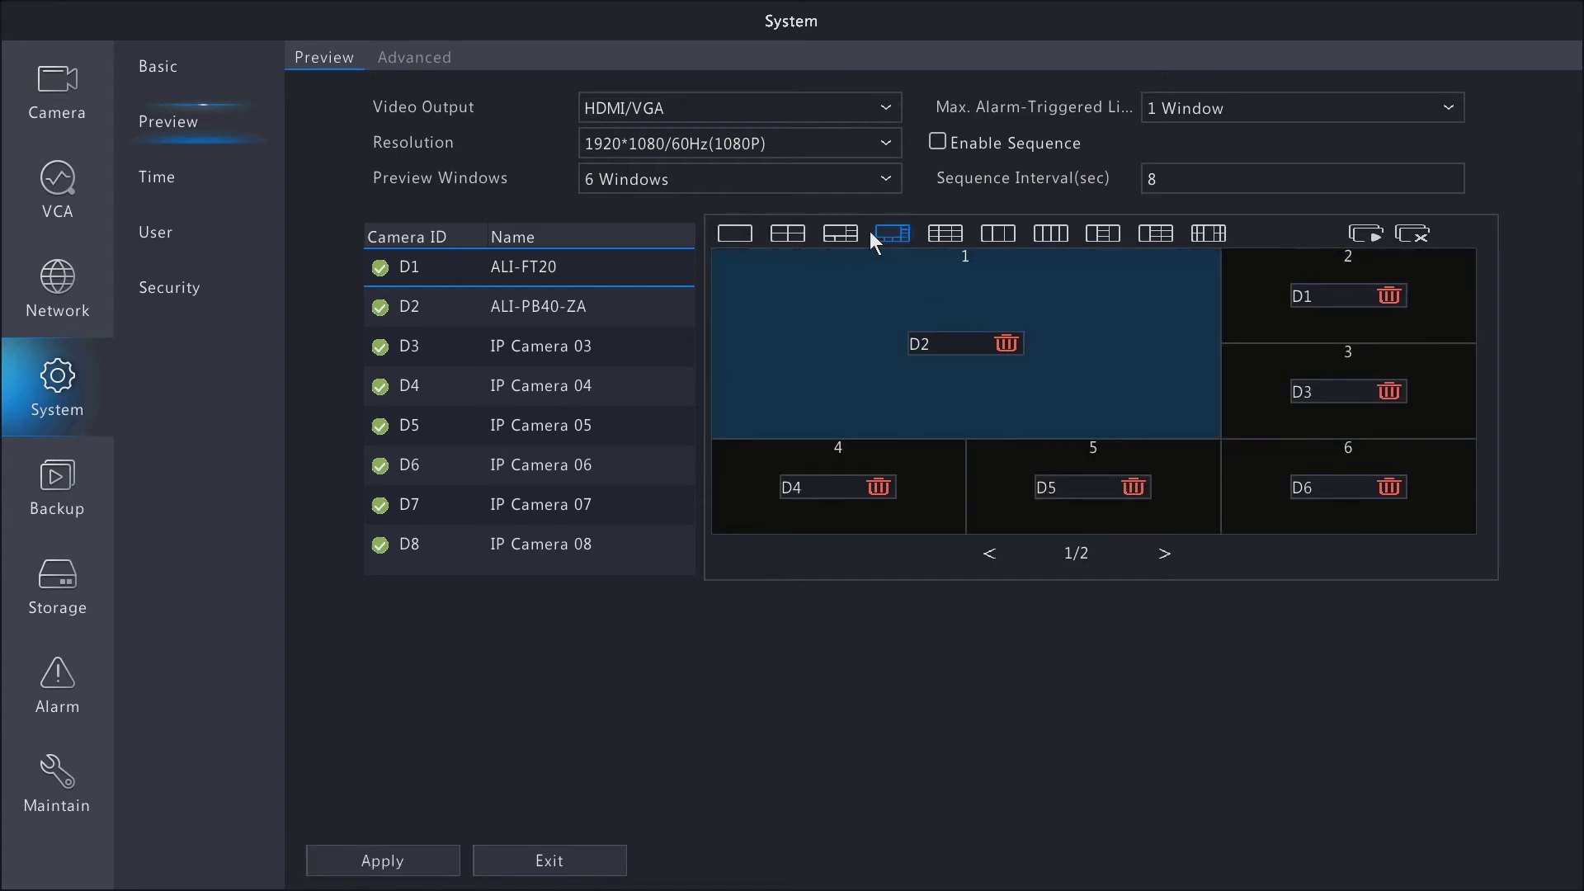
{"action": "left_click", "coordinate": [907, 233]}
{"action": "left_click", "coordinate": [837, 239]}
{"action": "left_click", "coordinate": [782, 234]}
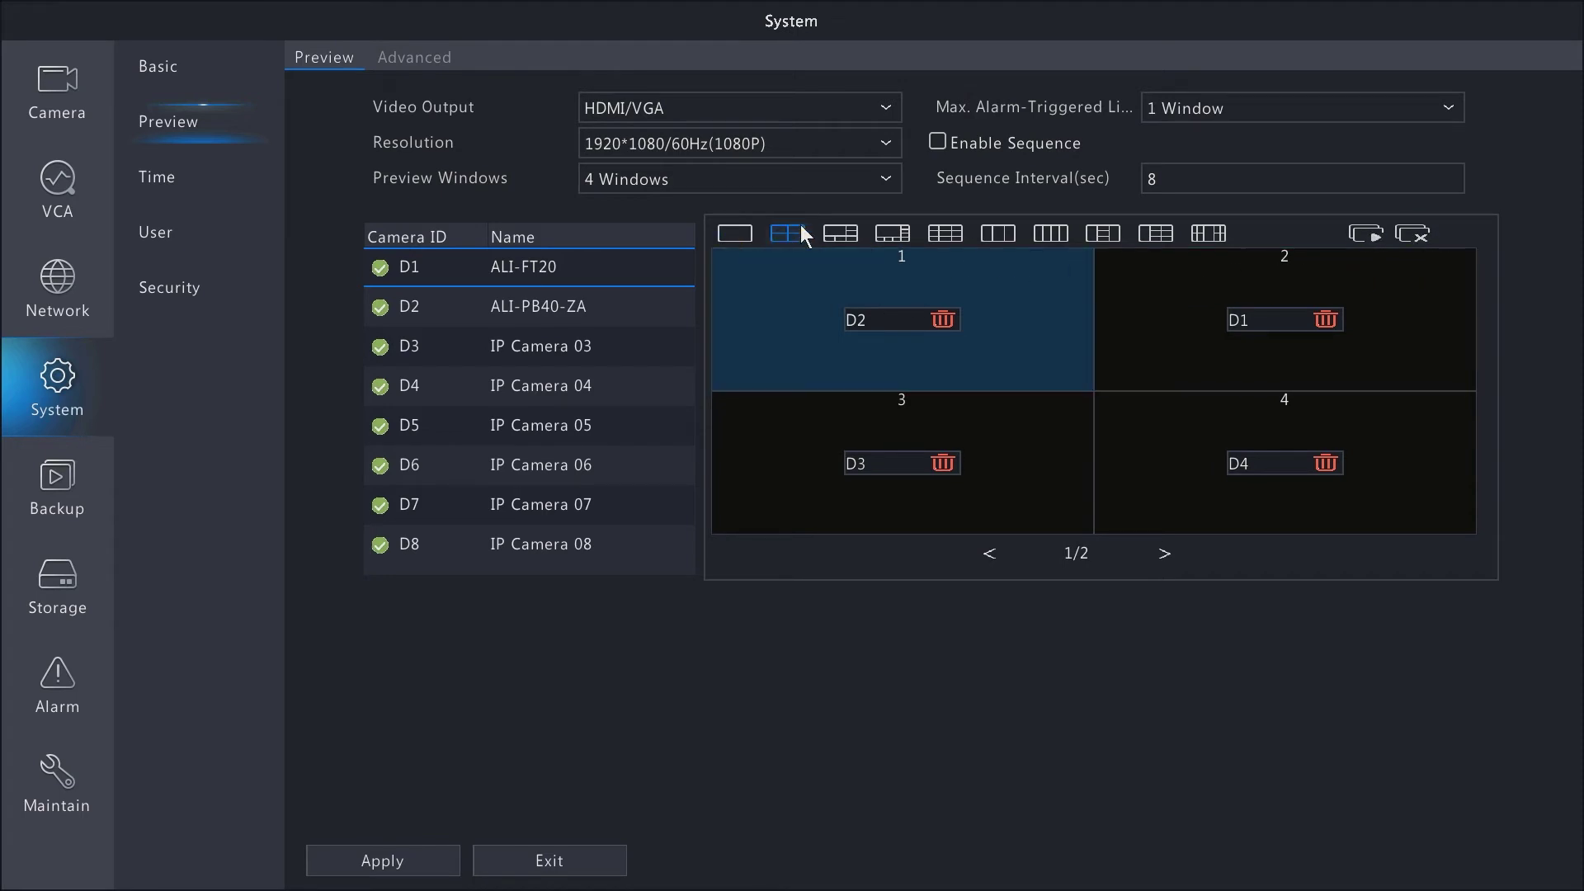
{"action": "left_click", "coordinate": [1418, 235]}
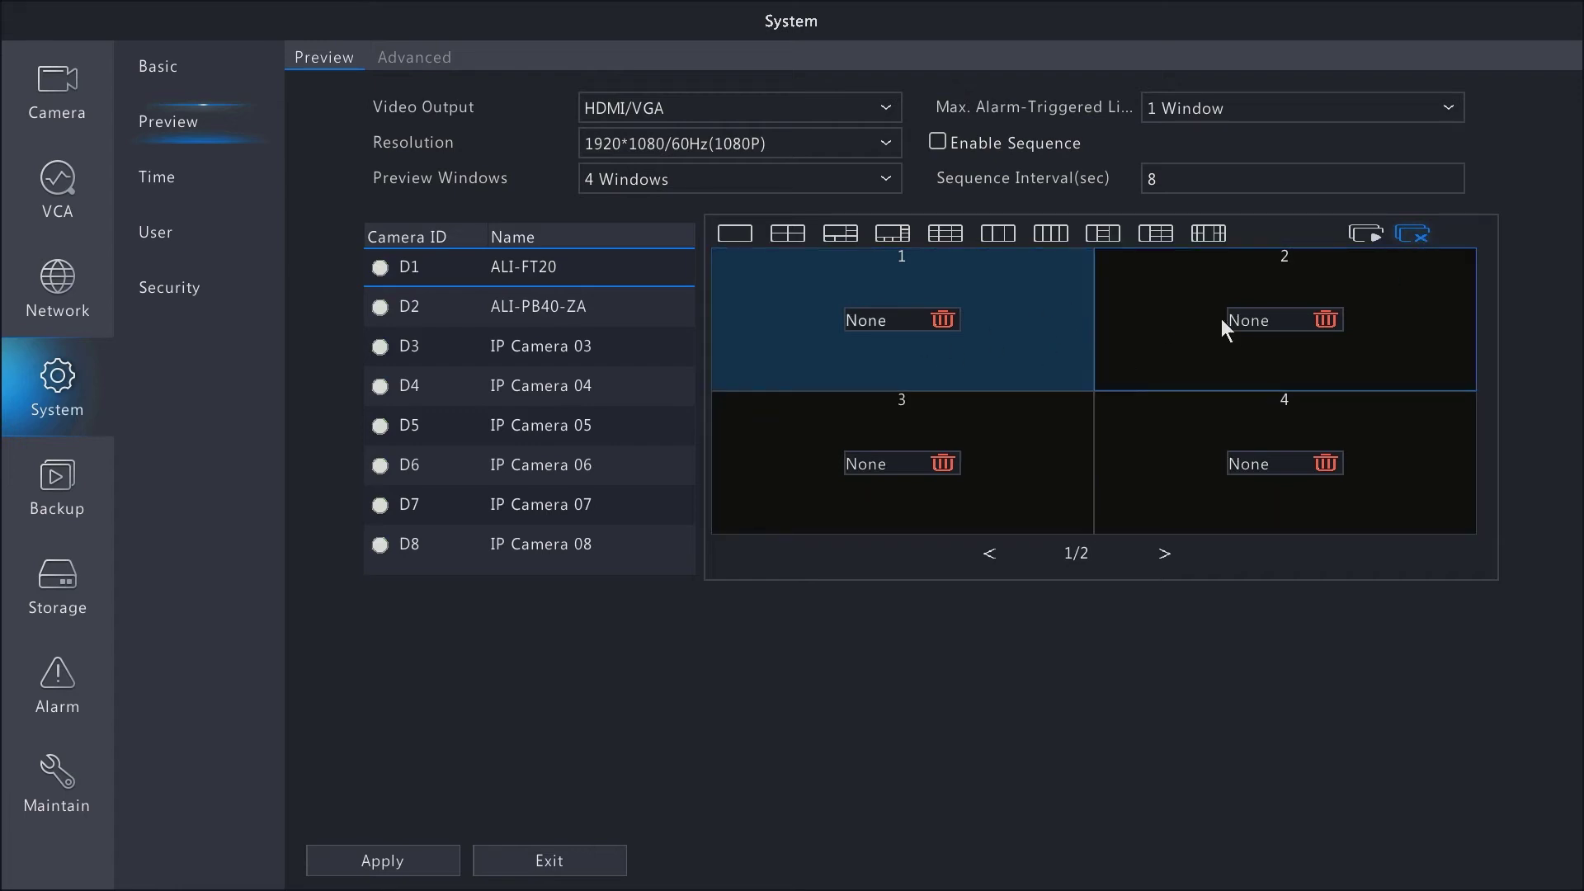
{"action": "left_click", "coordinate": [1367, 237]}
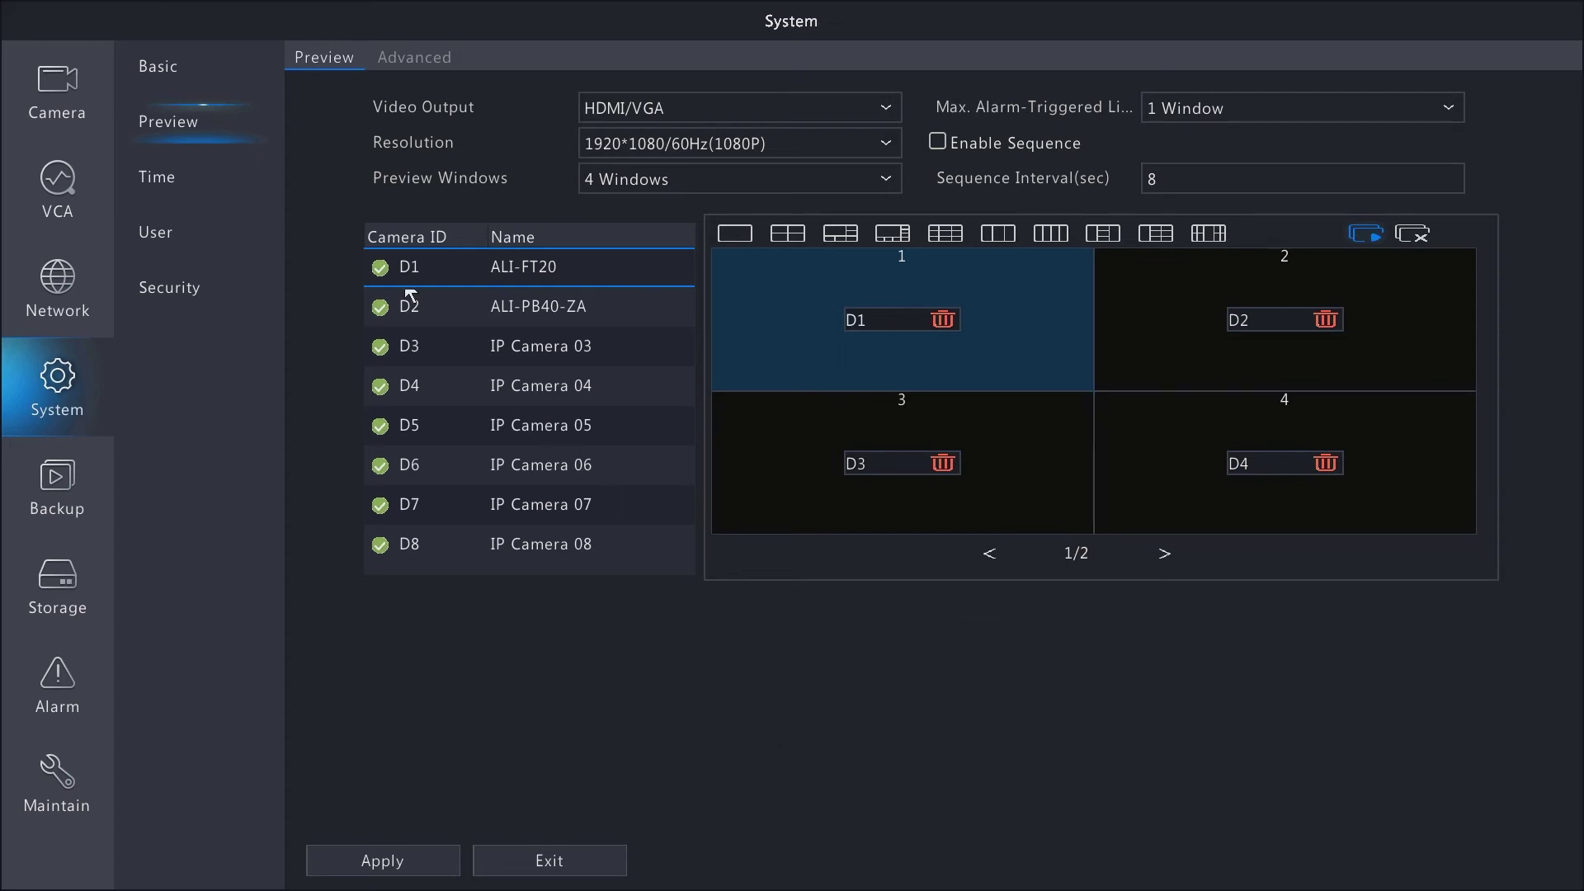
{"action": "left_click", "coordinate": [173, 183]}
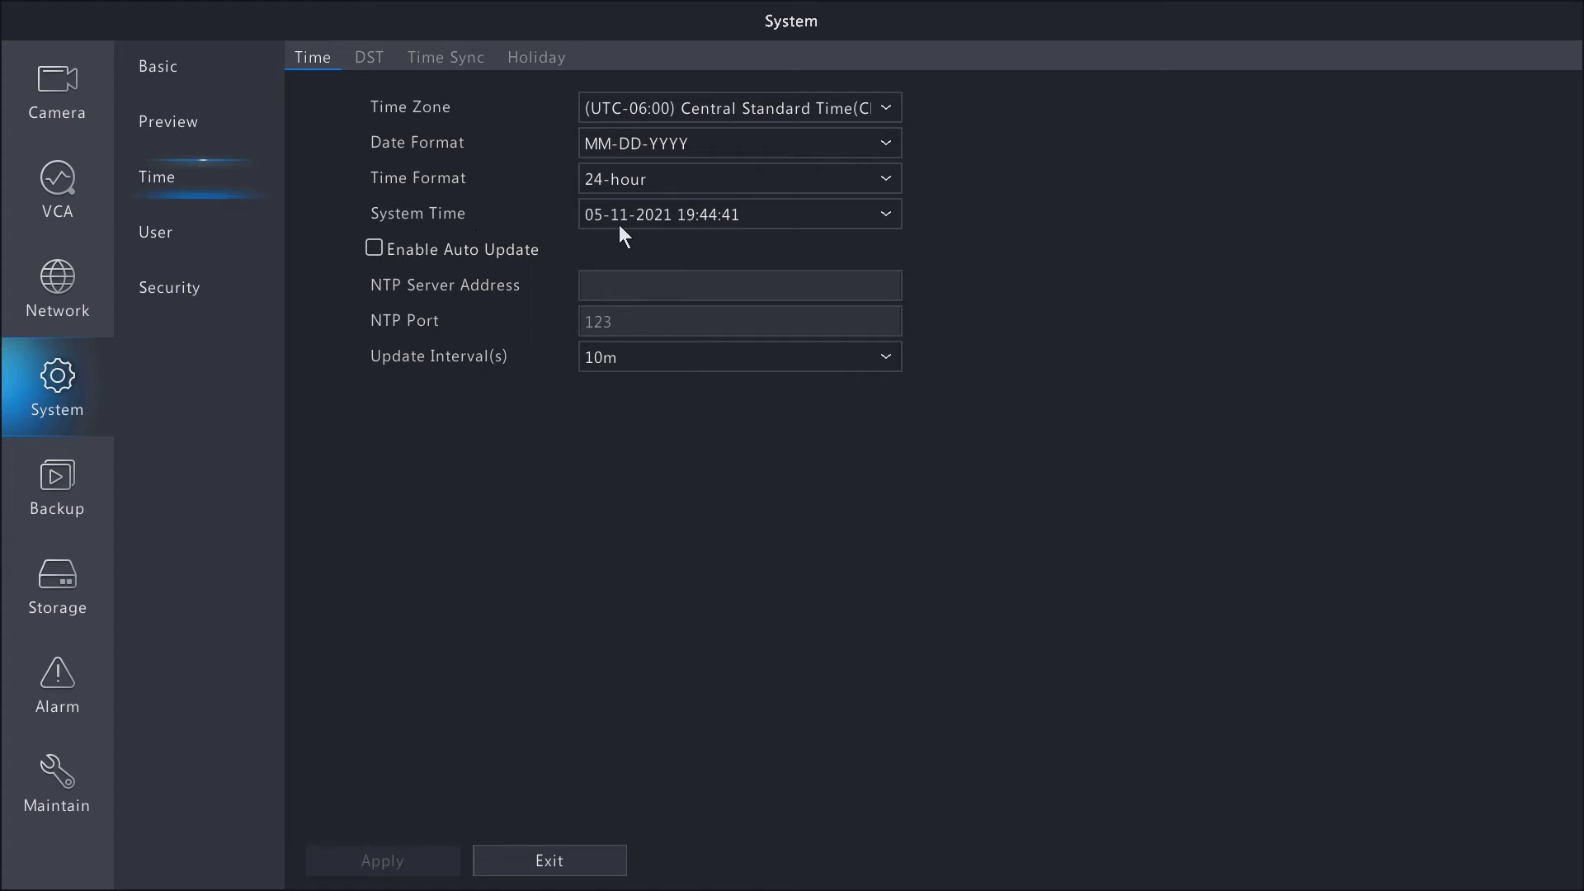
- Review the time zone list and the DST, Time Sync and Holiday tabs, then open User settings
{"action": "left_click", "coordinate": [620, 103]}
{"action": "left_click", "coordinate": [620, 99]}
{"action": "left_click", "coordinate": [361, 56]}
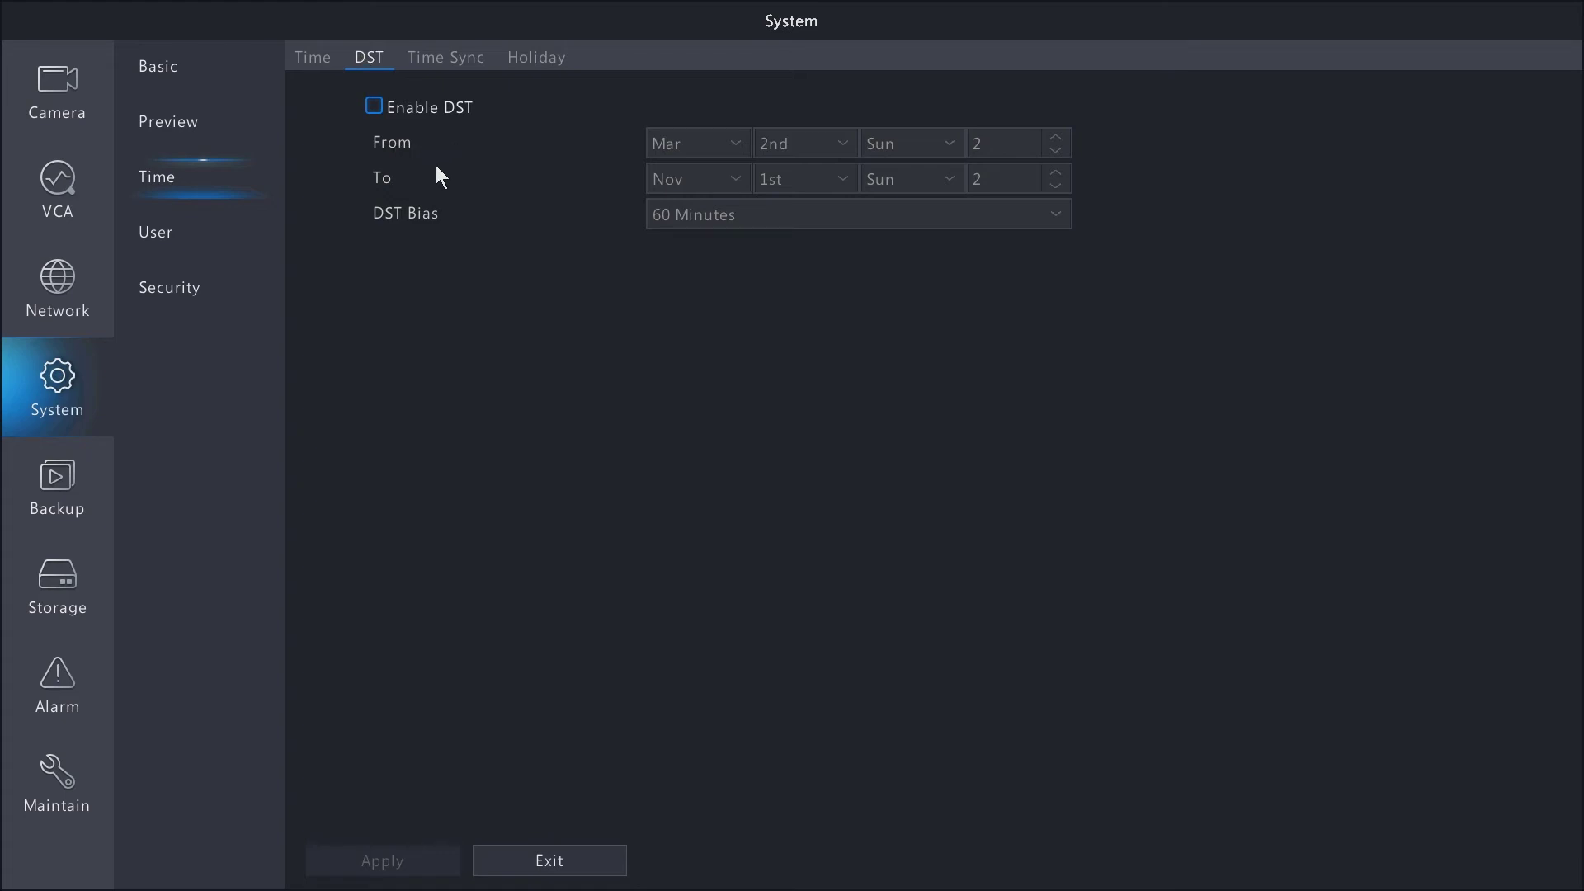
{"action": "left_click", "coordinate": [450, 60]}
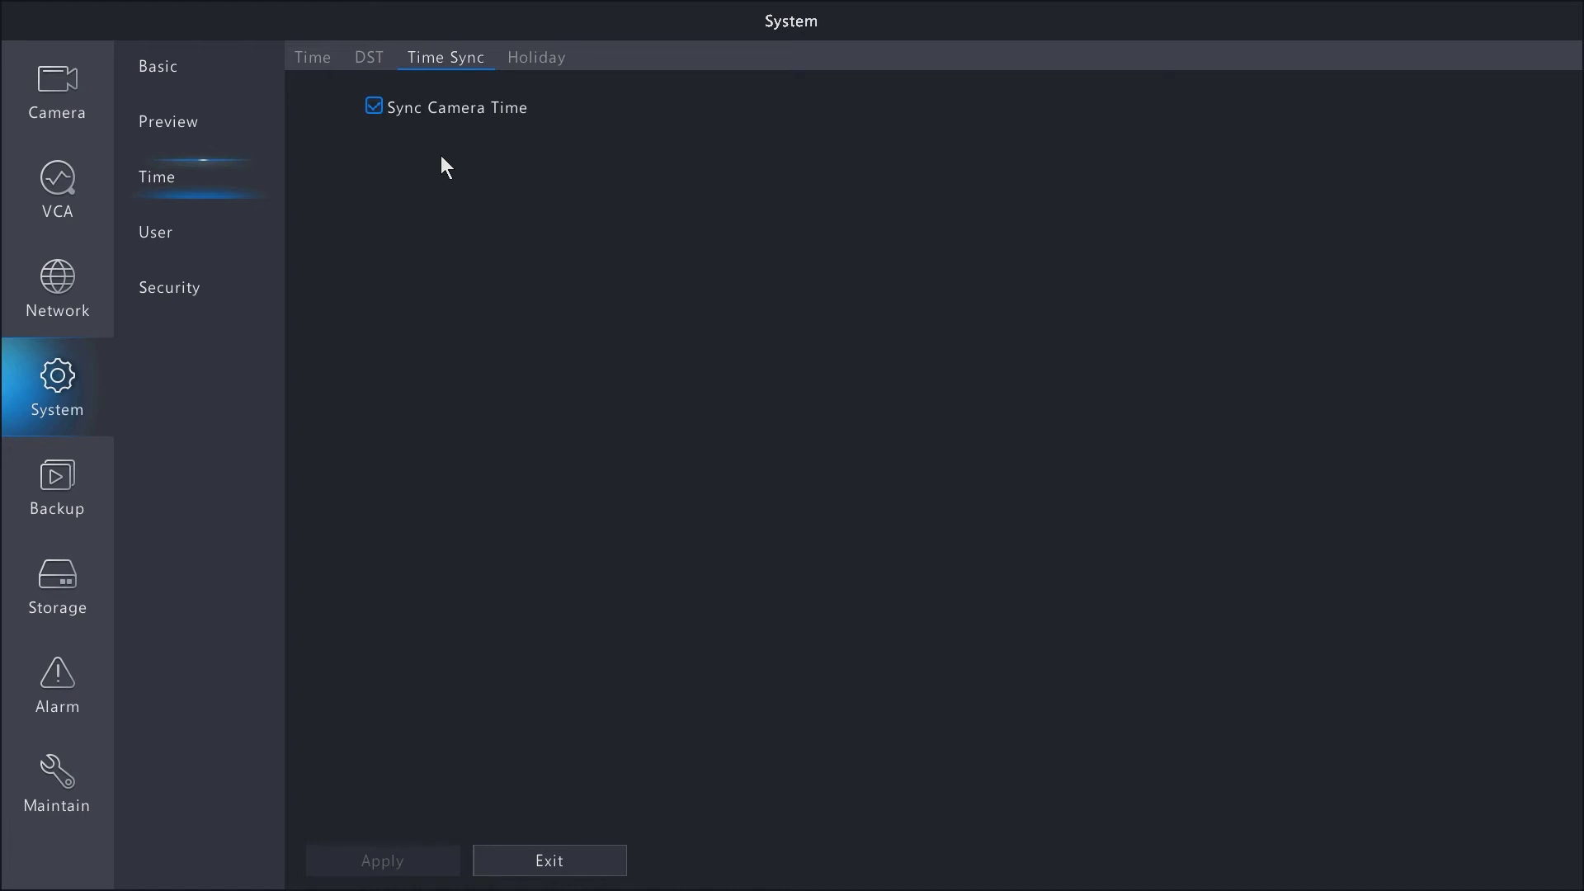
{"action": "left_click", "coordinate": [553, 72]}
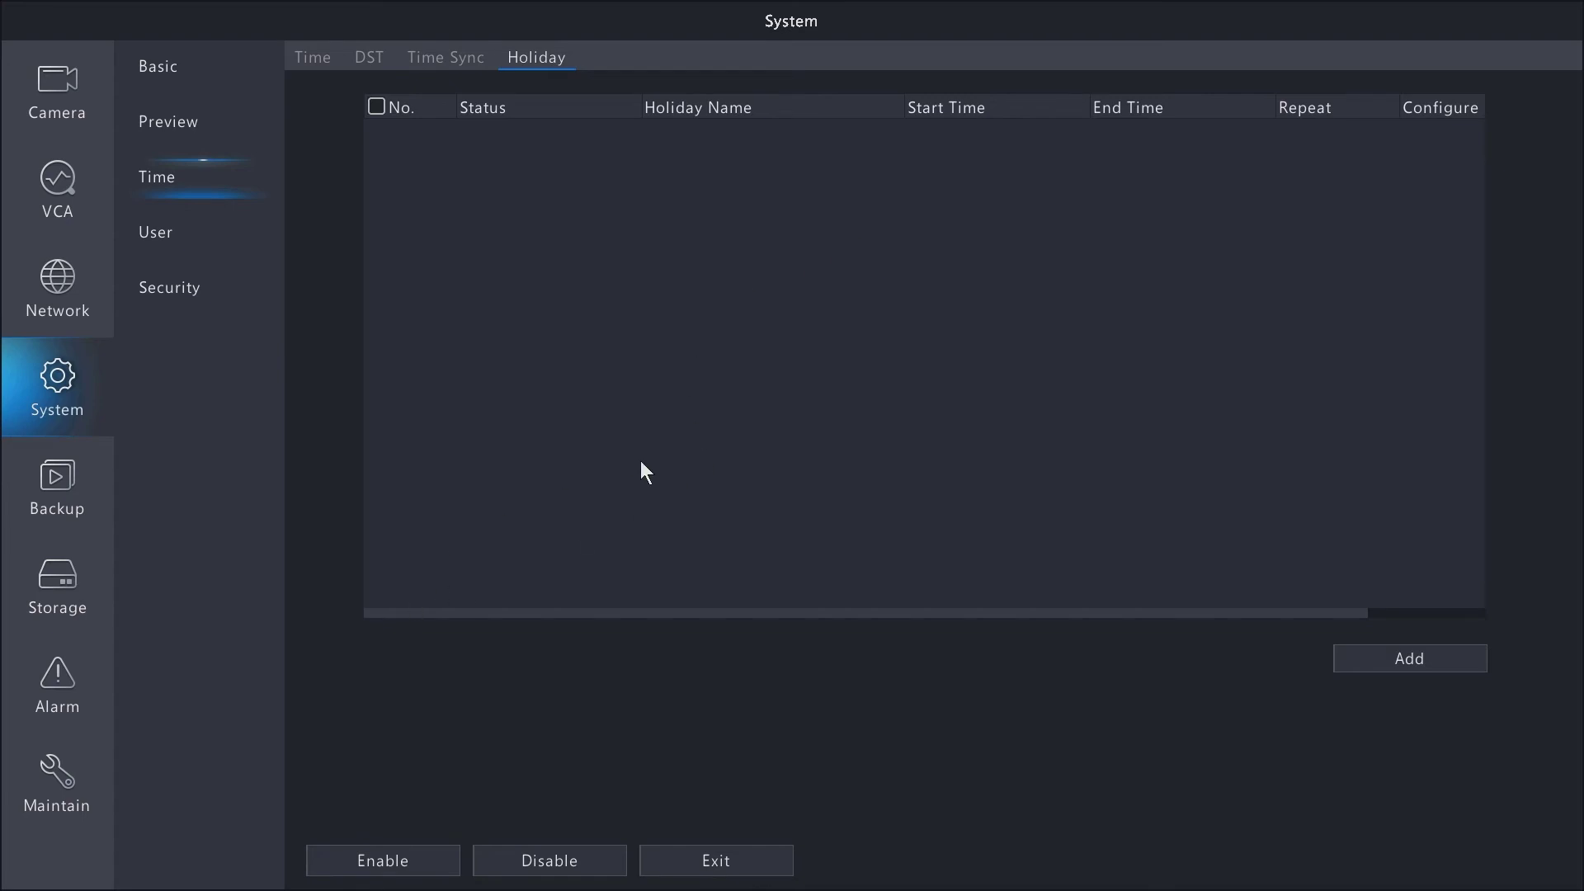
{"action": "left_click", "coordinate": [194, 256]}
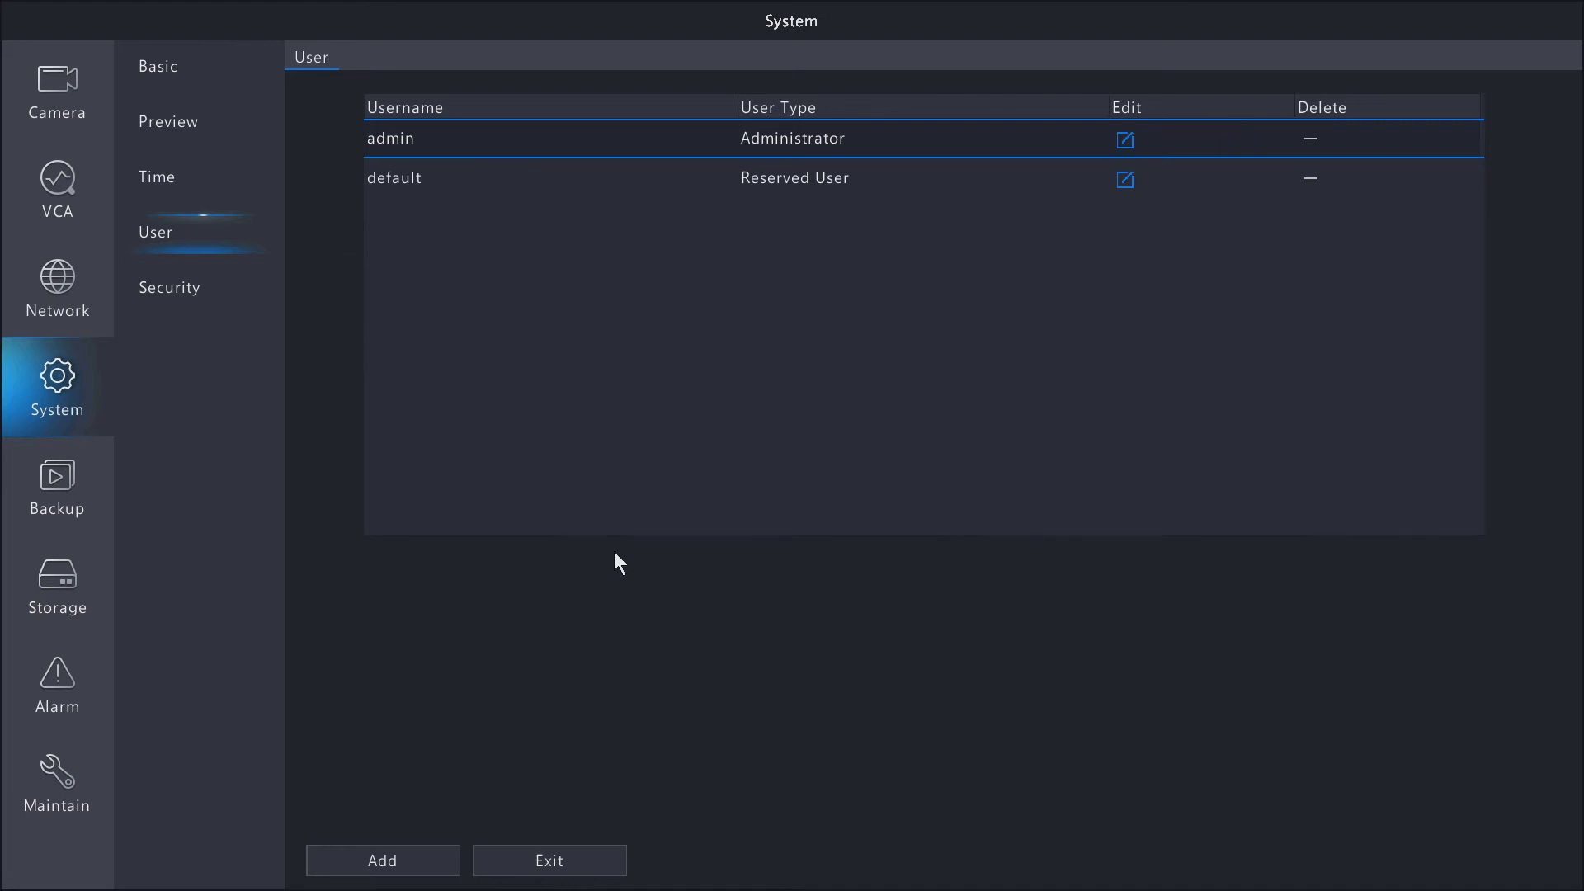
- Add a new user and enter the username 'test' on the on-screen keyboard
{"action": "left_click", "coordinate": [370, 862]}
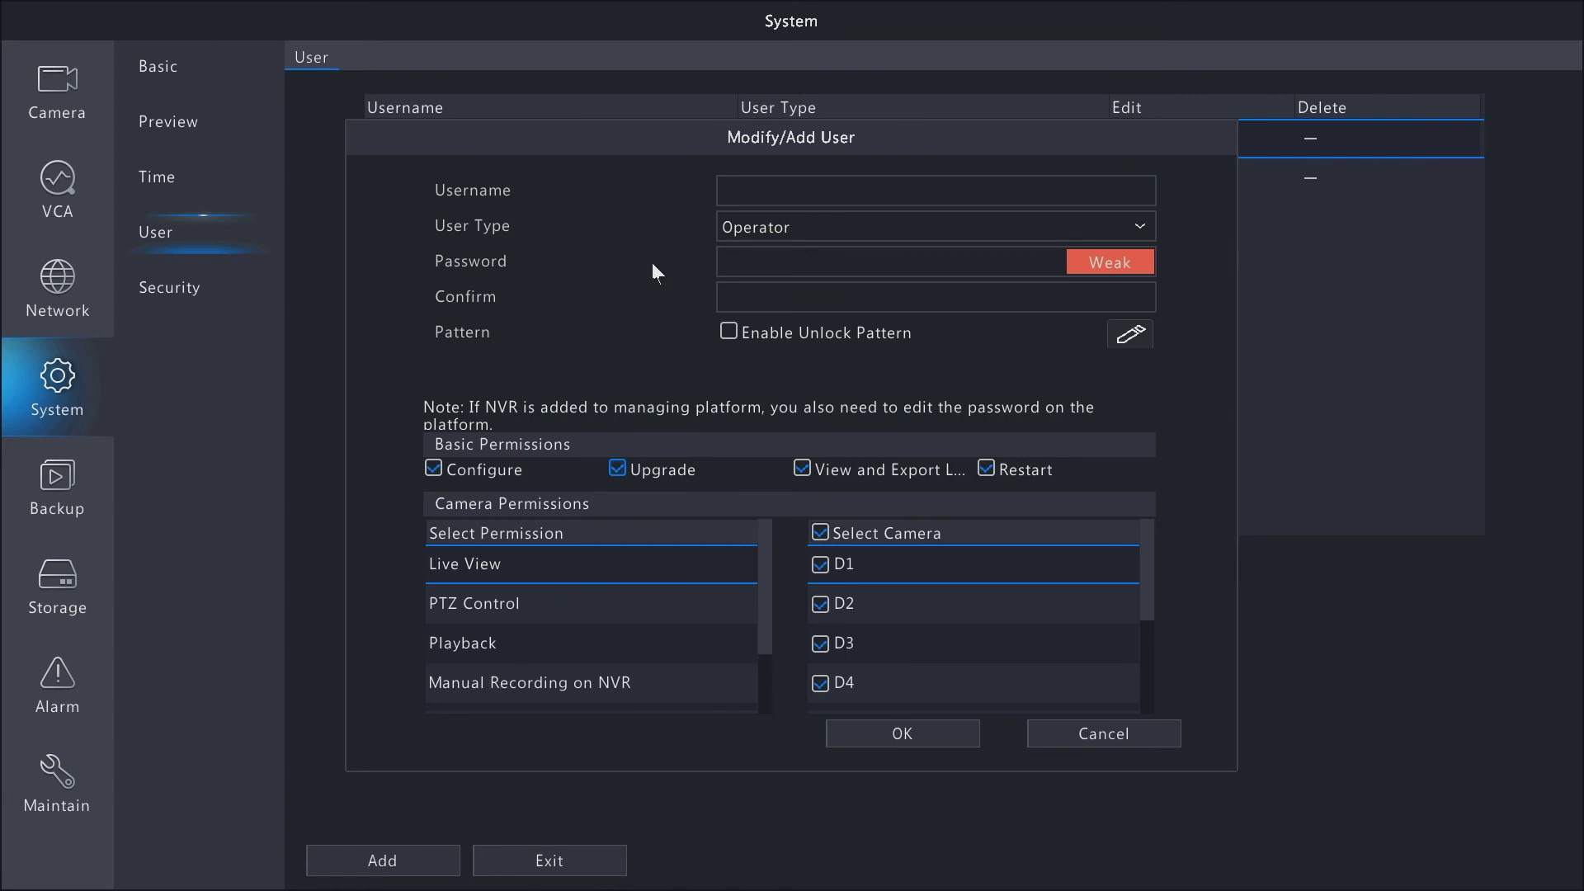
{"action": "left_click", "coordinate": [767, 192]}
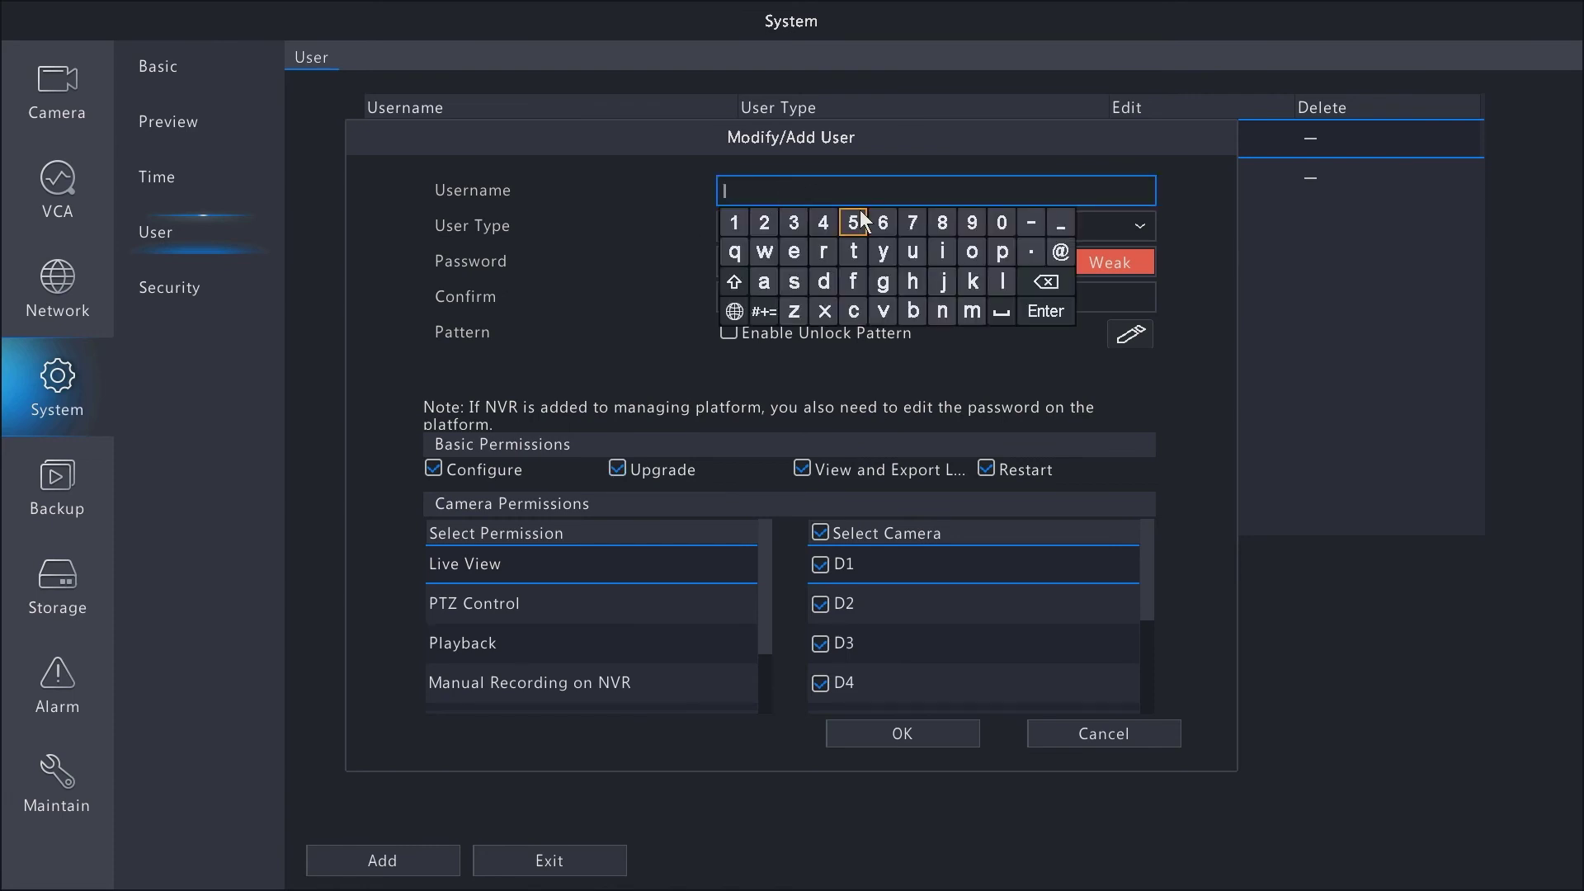
{"action": "left_click", "coordinate": [855, 249]}
{"action": "type", "text": "el"}
{"action": "left_click", "coordinate": [793, 281]}
{"action": "left_click", "coordinate": [853, 251]}
{"action": "left_click", "coordinate": [1038, 371]}
{"action": "left_click", "coordinate": [863, 261]}
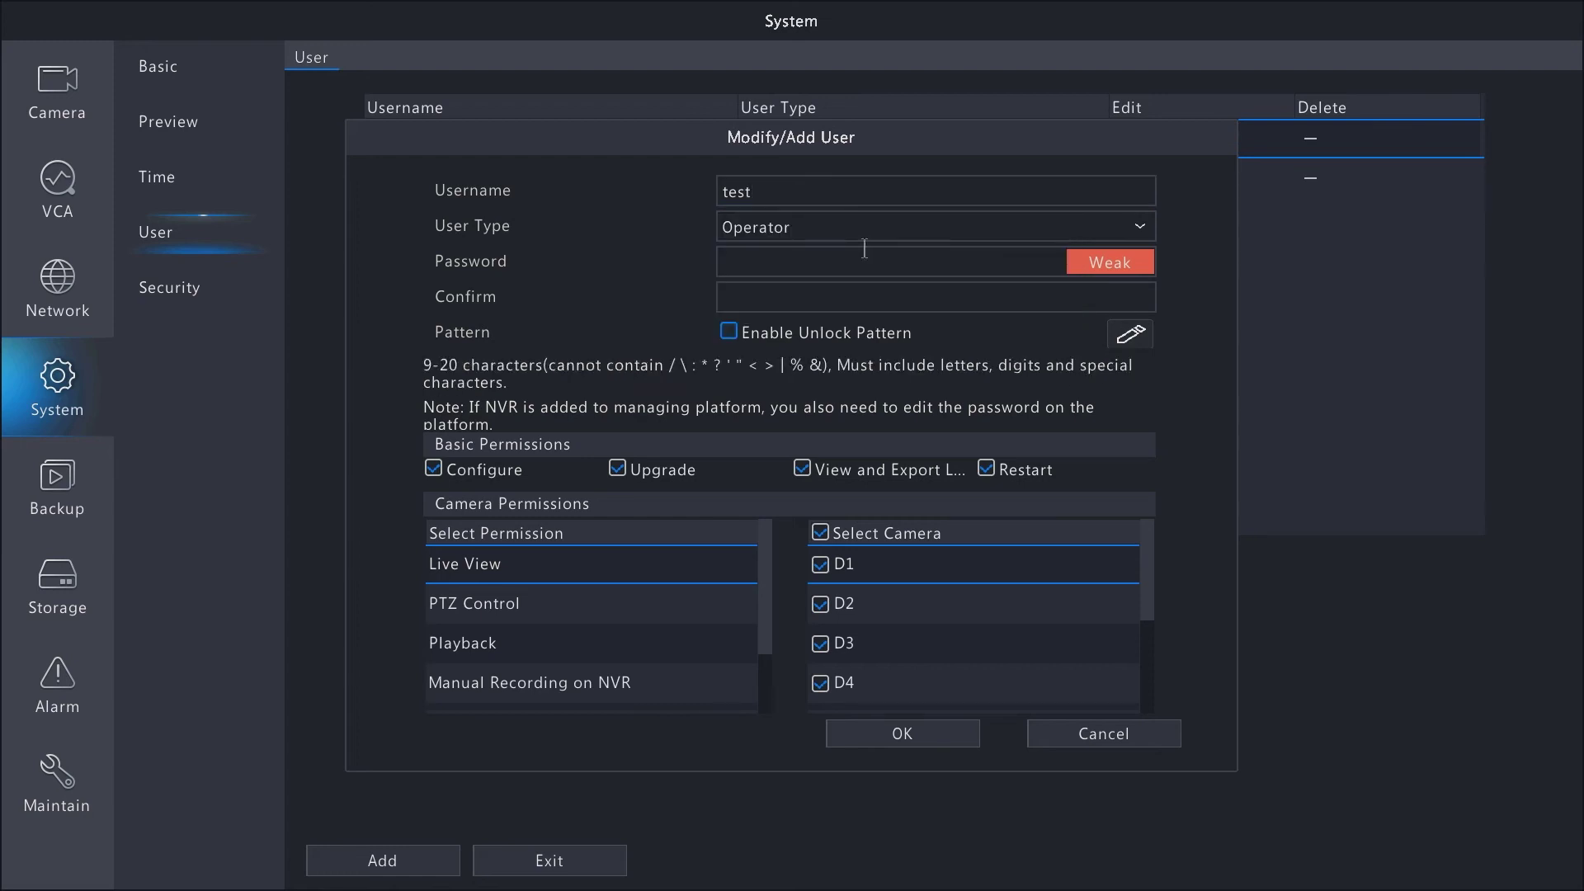
- Check the user type options and keep the new user as Operator
{"action": "left_click", "coordinate": [769, 269]}
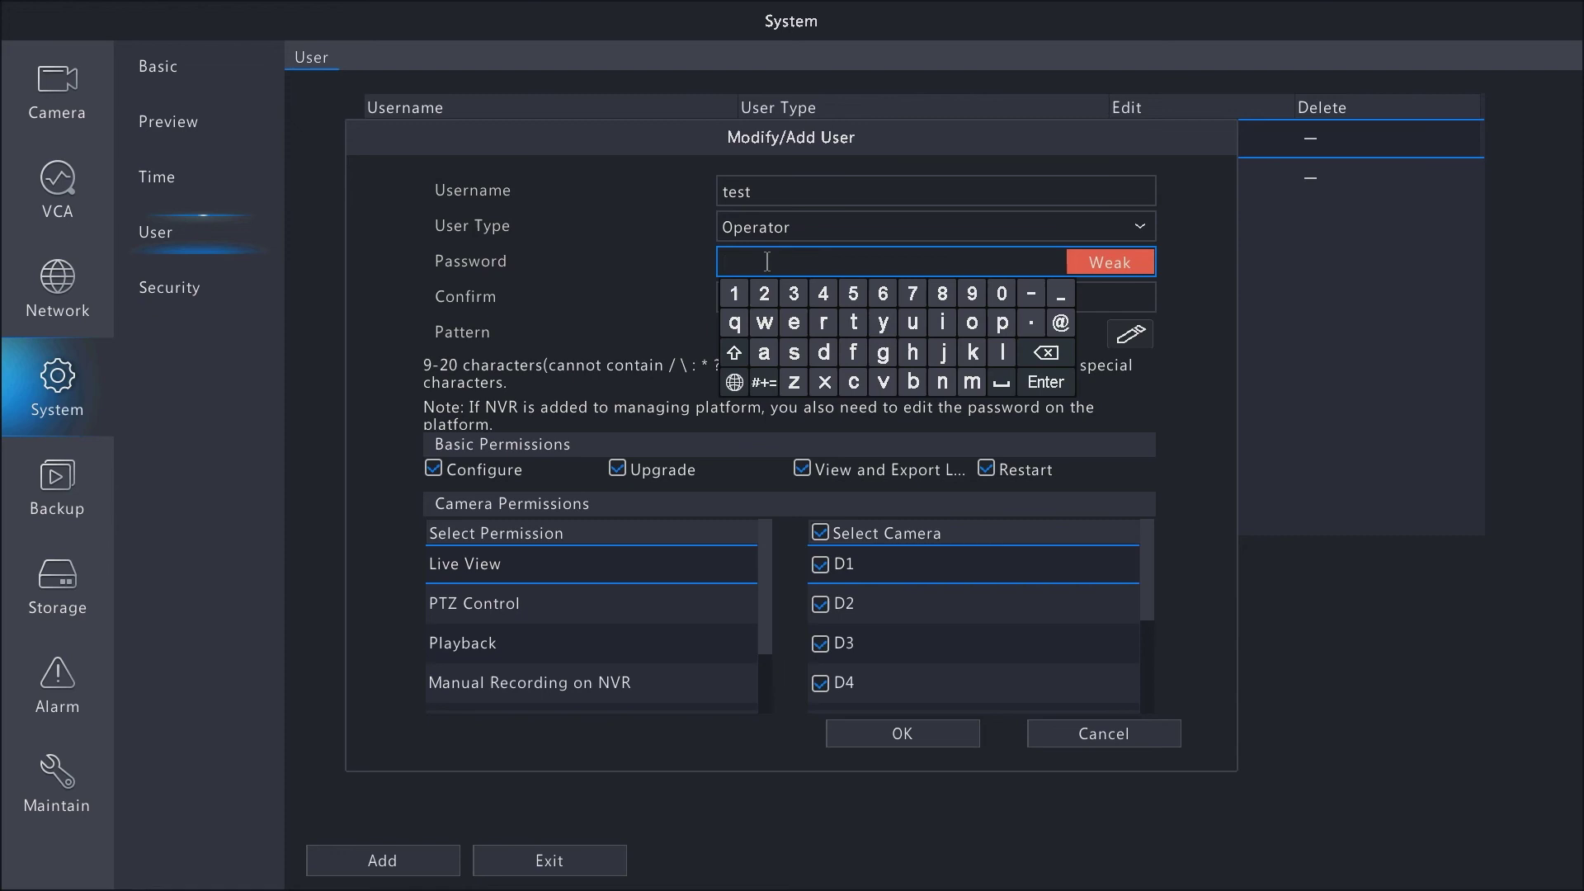
{"action": "left_click", "coordinate": [1142, 229]}
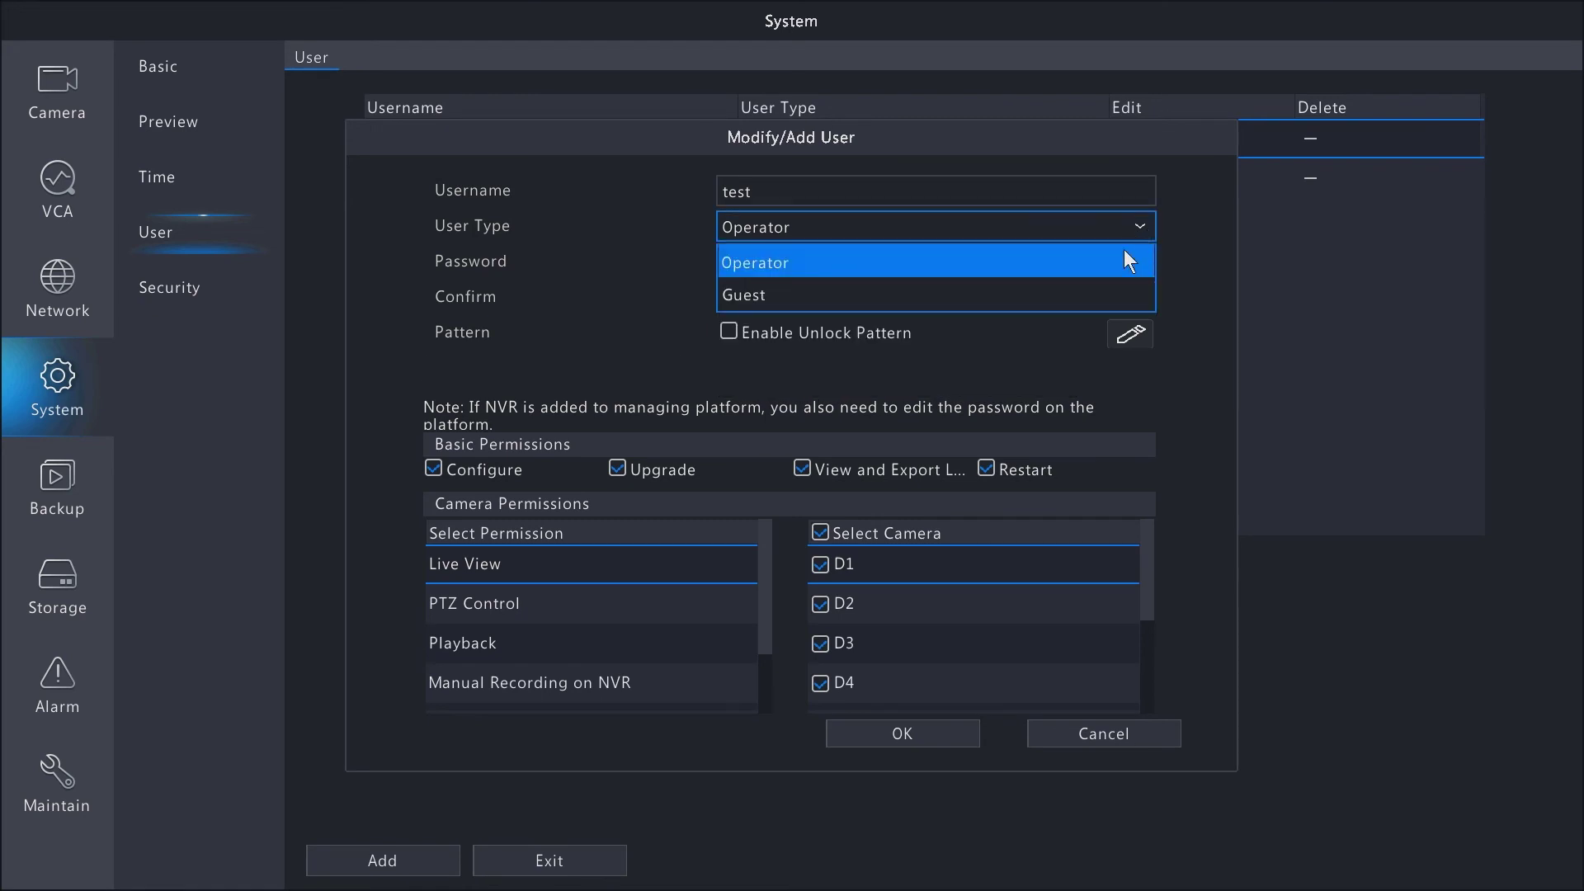
{"action": "left_click", "coordinate": [1078, 290]}
{"action": "left_click", "coordinate": [1142, 227]}
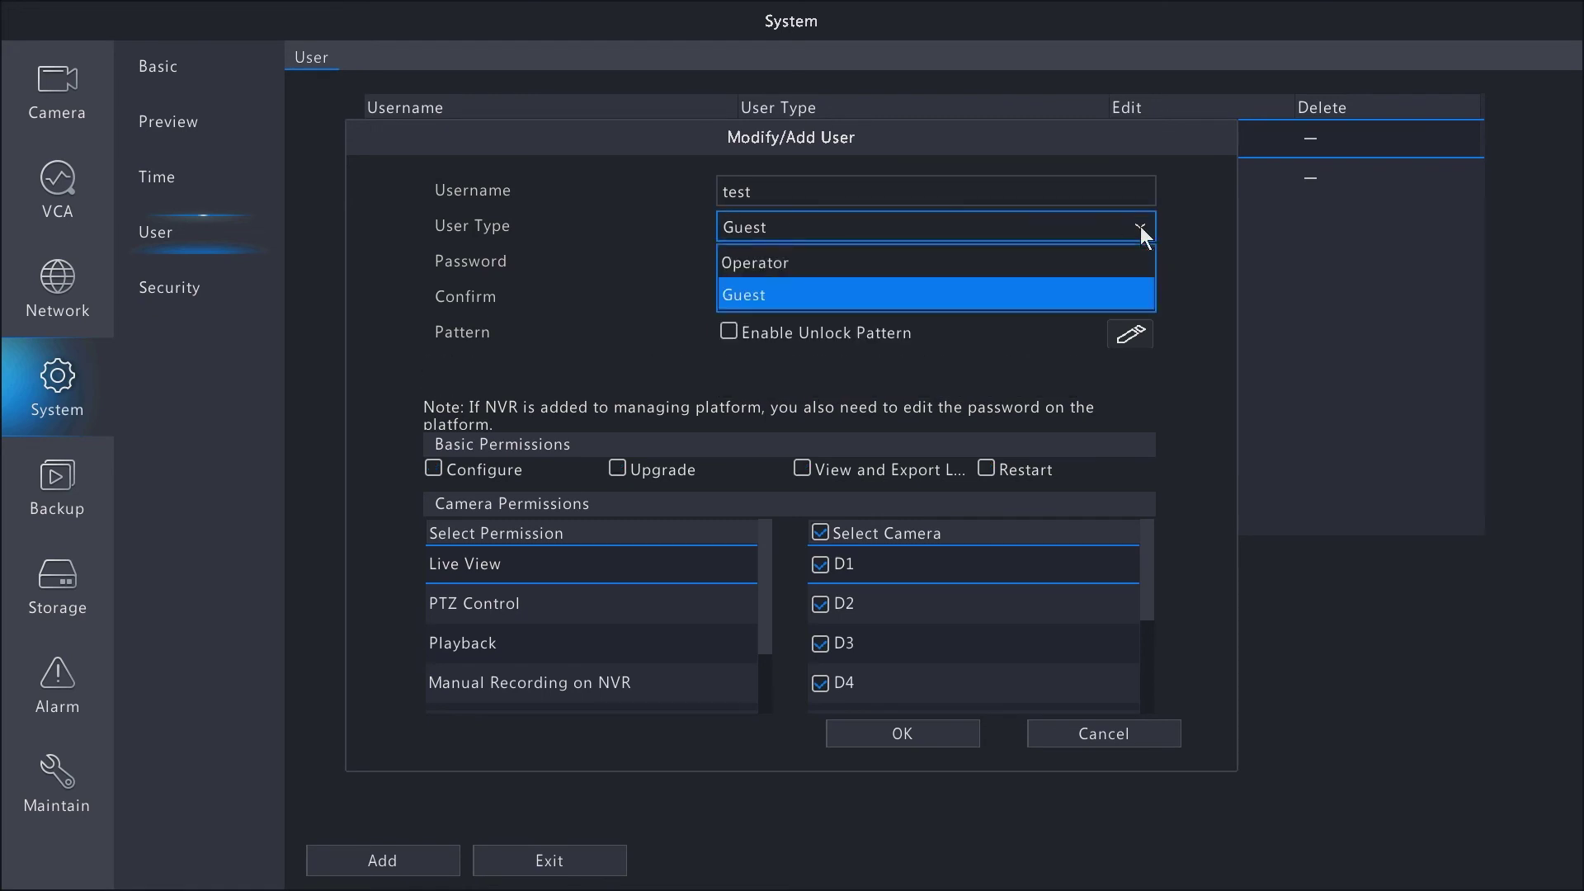
{"action": "left_click", "coordinate": [957, 264]}
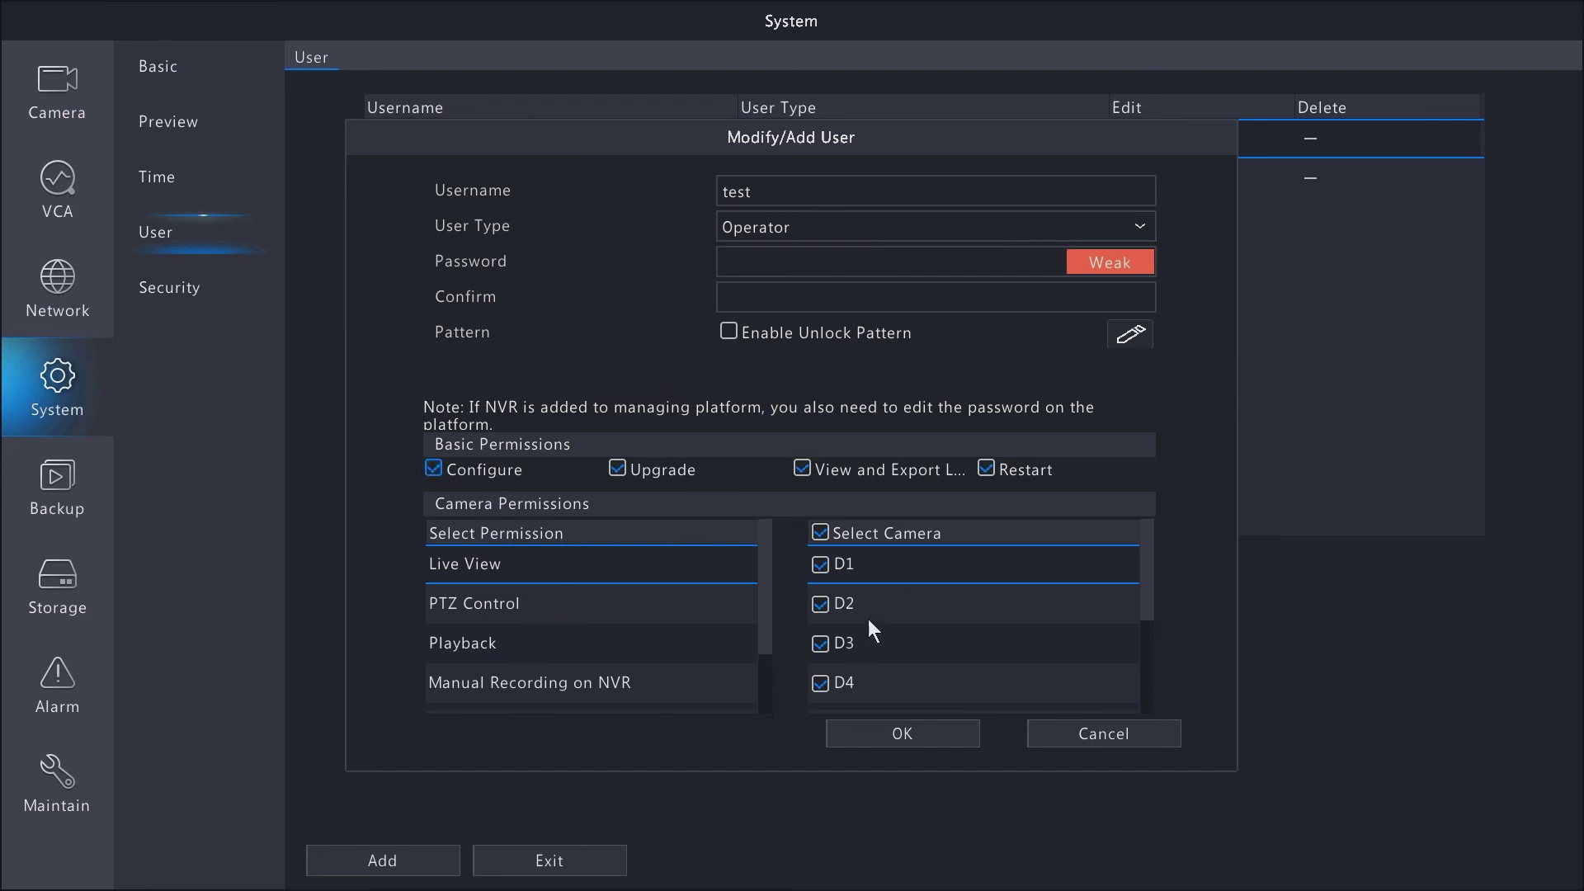
- Enter a strong nine-character password with digits, letters and a special character
{"action": "left_click", "coordinate": [751, 261]}
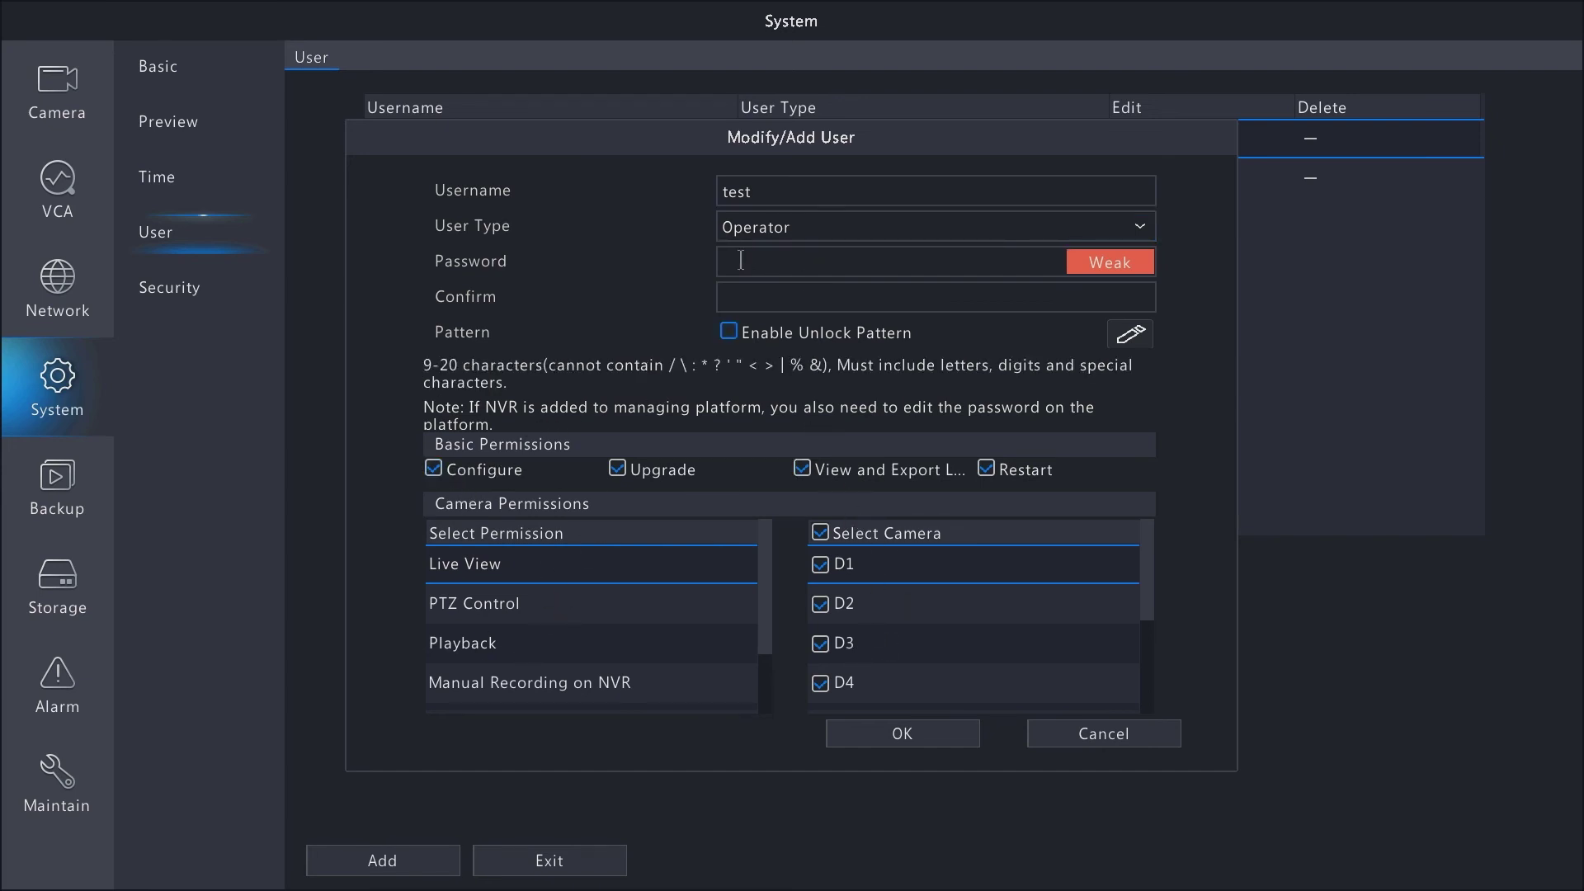
{"action": "left_click", "coordinate": [741, 260]}
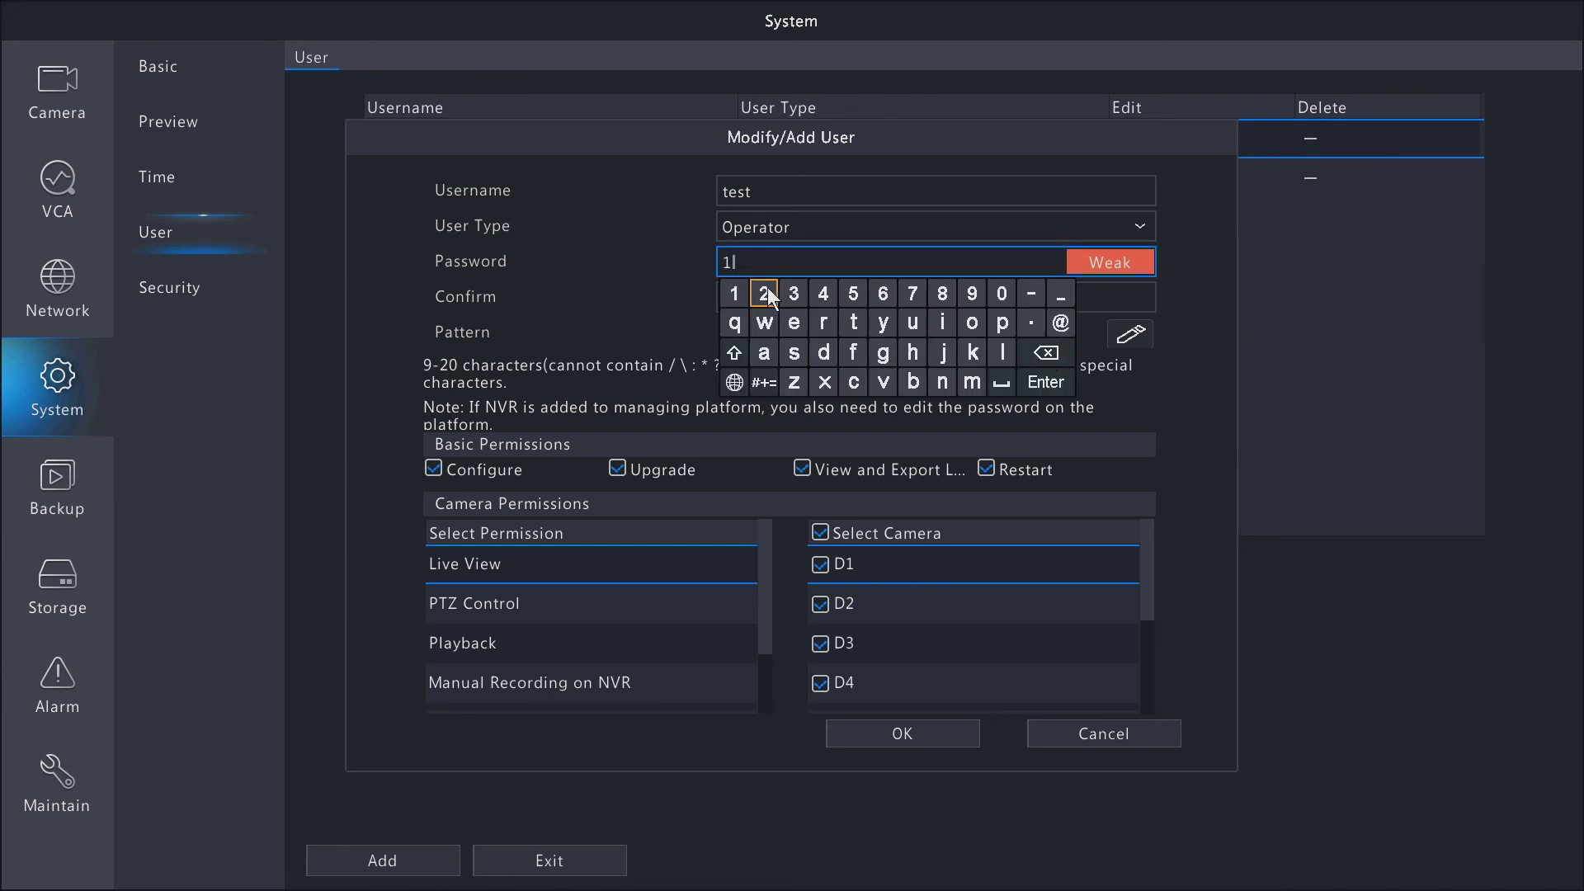
{"action": "type", "text": "12"}
{"action": "left_click", "coordinate": [794, 293]}
{"action": "left_click", "coordinate": [823, 293]}
{"action": "left_click", "coordinate": [734, 322]}
{"action": "left_click", "coordinate": [764, 322]}
{"action": "left_click", "coordinate": [794, 322]}
{"action": "left_click", "coordinate": [823, 323]}
{"action": "left_click", "coordinate": [763, 382]}
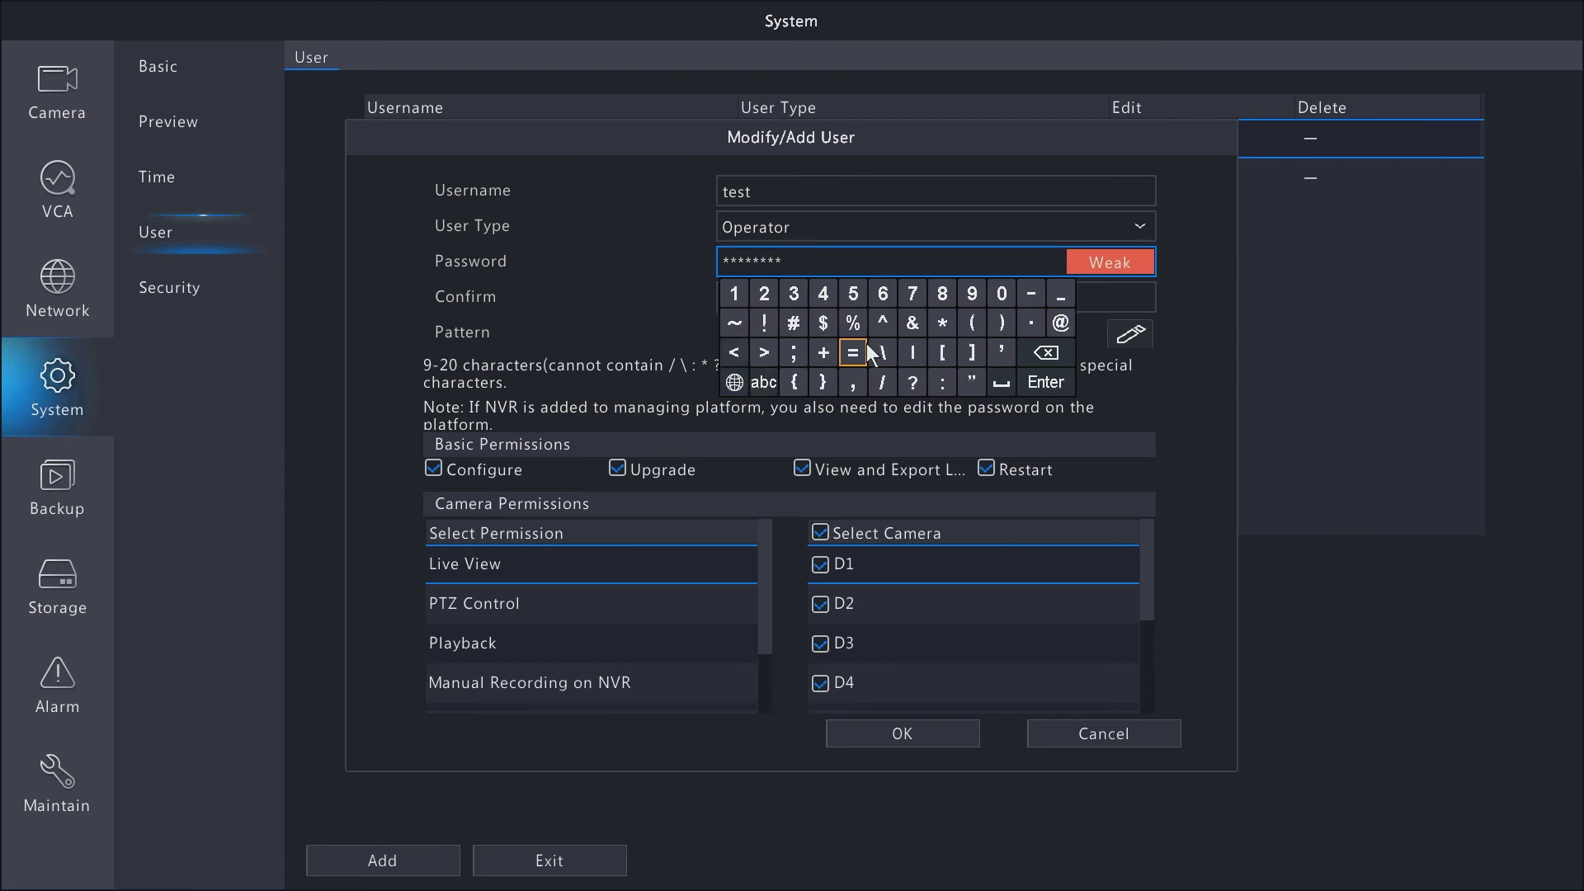
{"action": "left_click", "coordinate": [769, 322]}
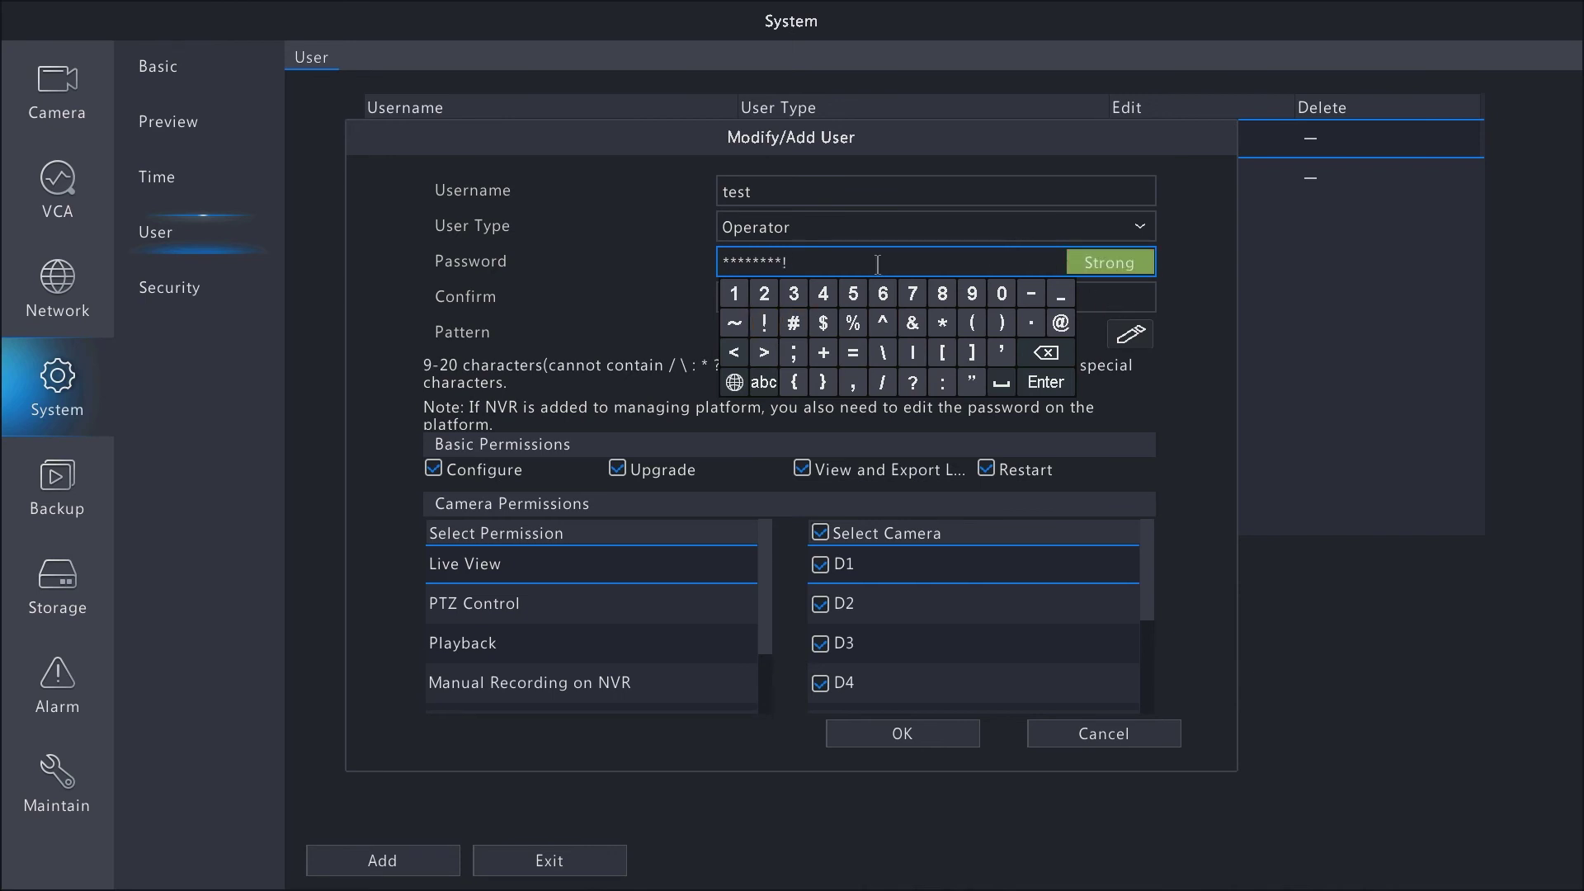
{"action": "left_click", "coordinate": [647, 266]}
- Re-enter the new user's password in the Confirm field
{"action": "left_click", "coordinate": [758, 296]}
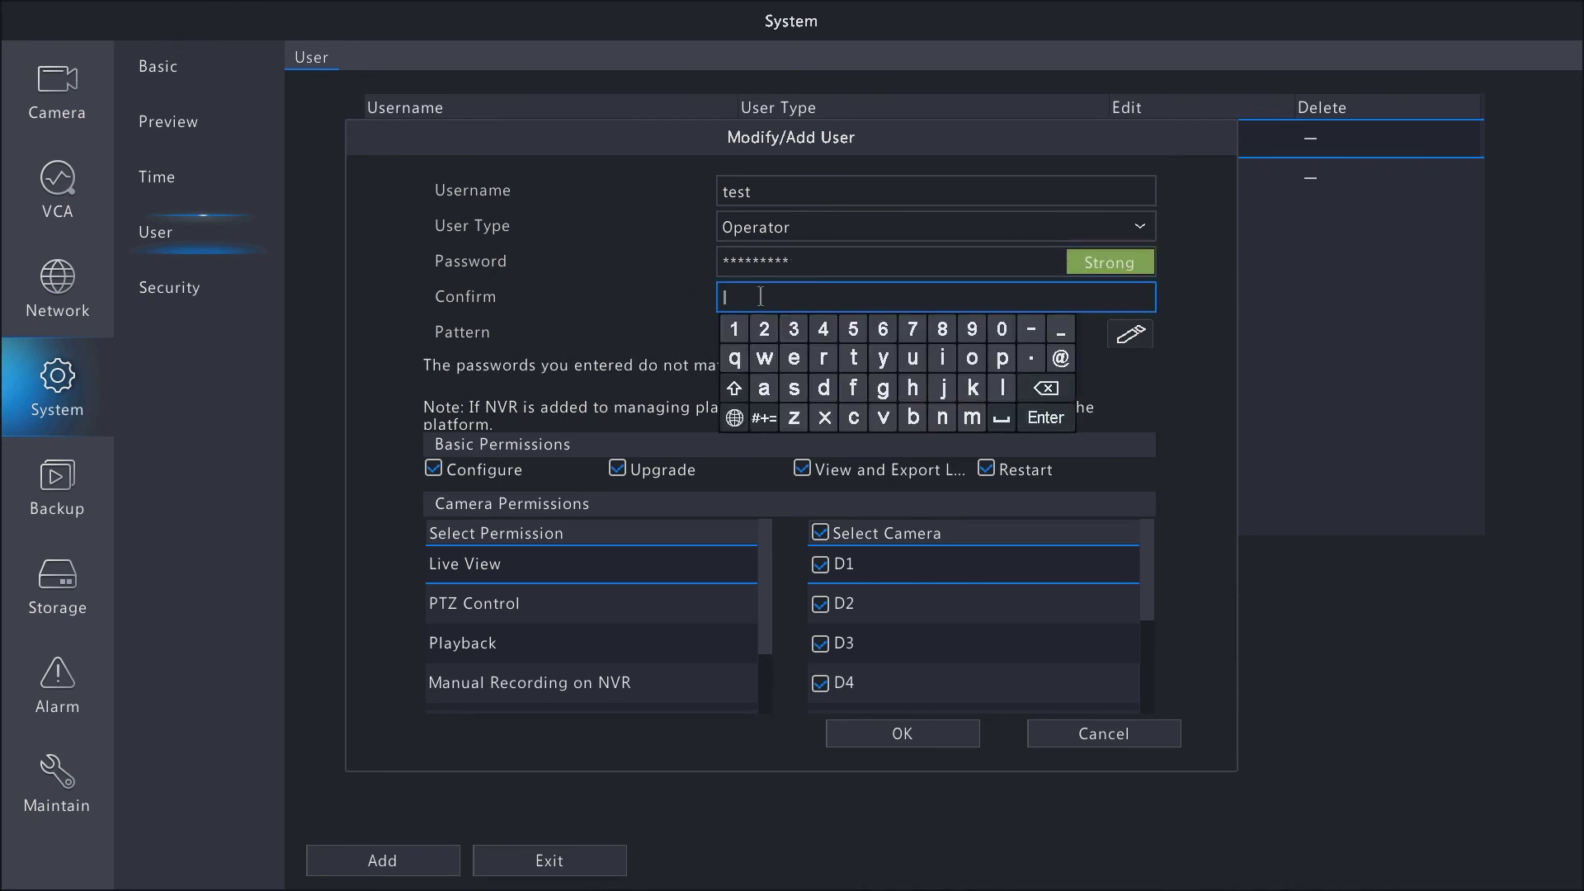
{"action": "type", "text": "*******r"}
{"action": "left_click", "coordinate": [750, 426]}
{"action": "left_click", "coordinate": [778, 358]}
{"action": "left_click", "coordinate": [665, 276]}
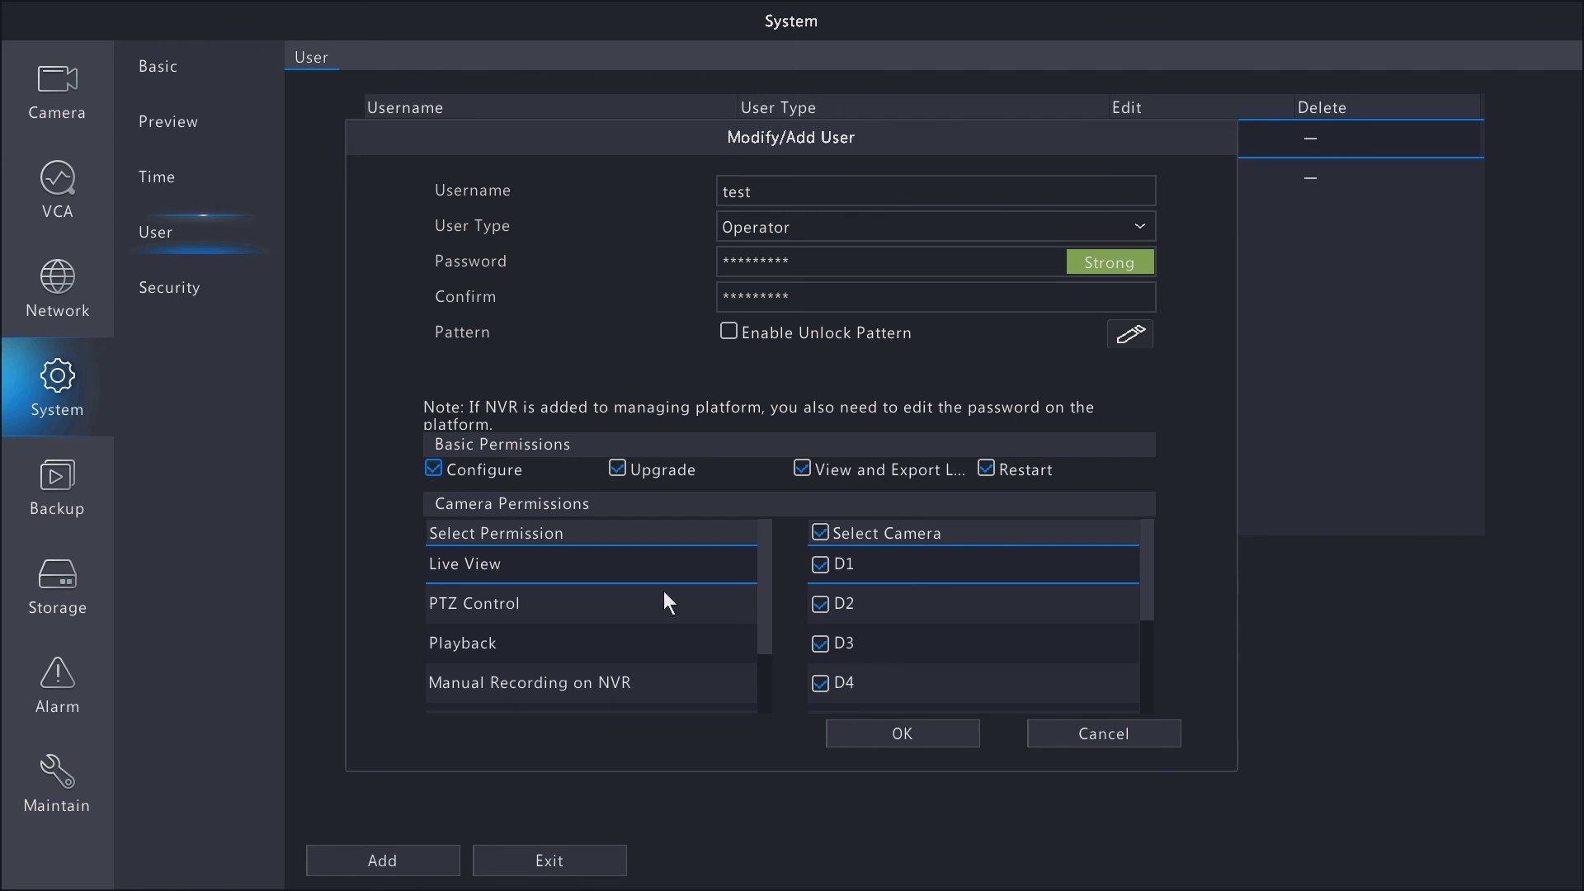
- Look over the PTZ Control and Playback permissions, then save user test
{"action": "left_click", "coordinate": [573, 605]}
{"action": "left_click", "coordinate": [501, 651]}
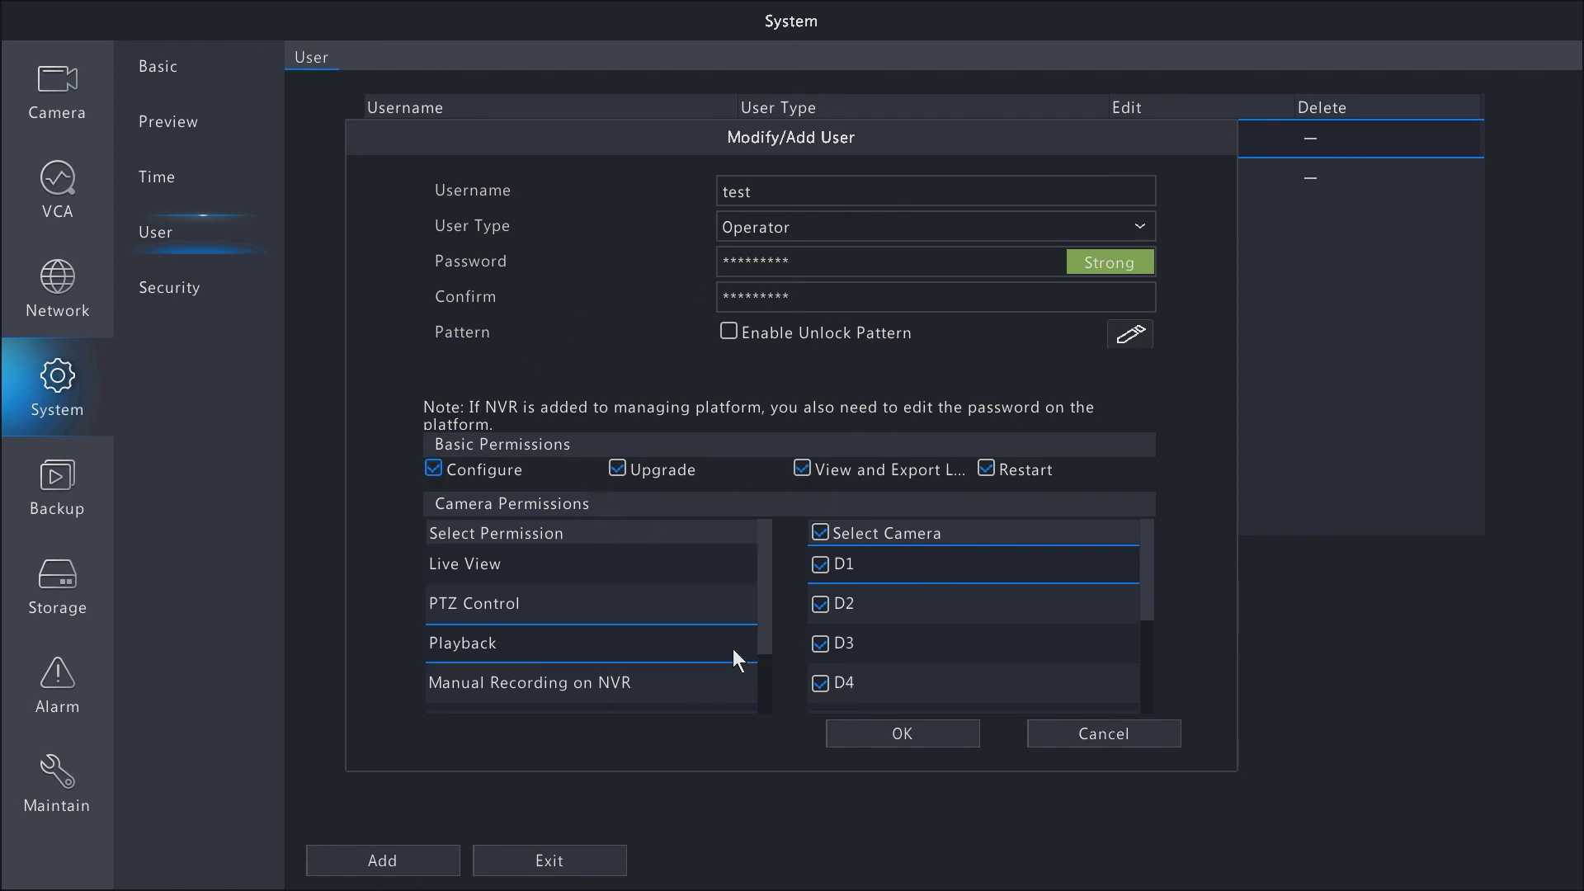
{"action": "left_click", "coordinate": [887, 734]}
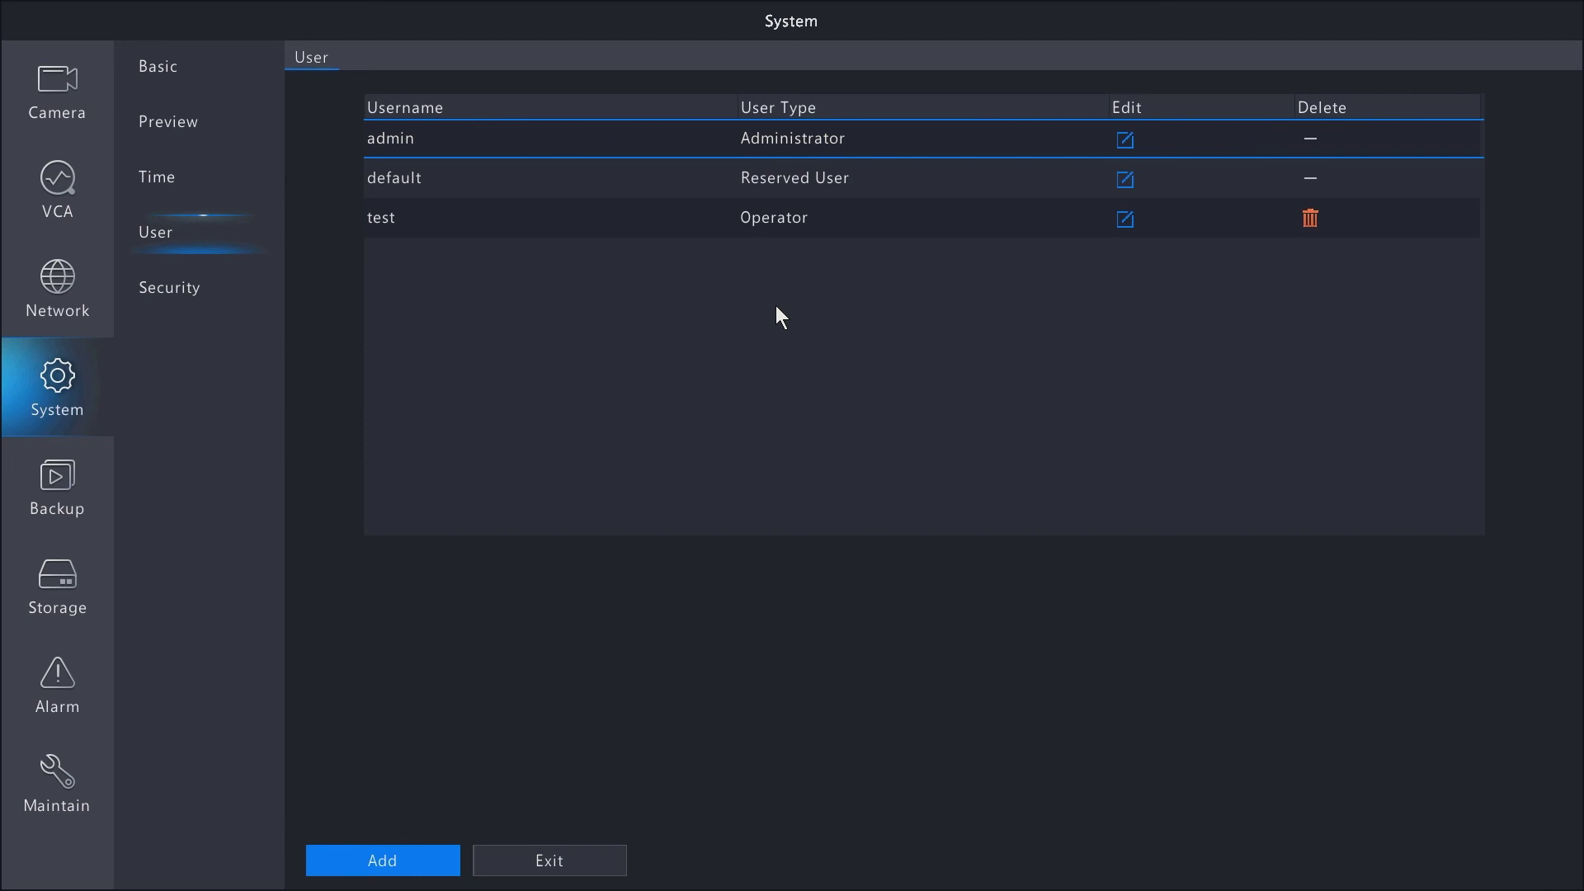
- Start editing user test and authenticate with the admin password
{"action": "left_click", "coordinate": [1125, 222]}
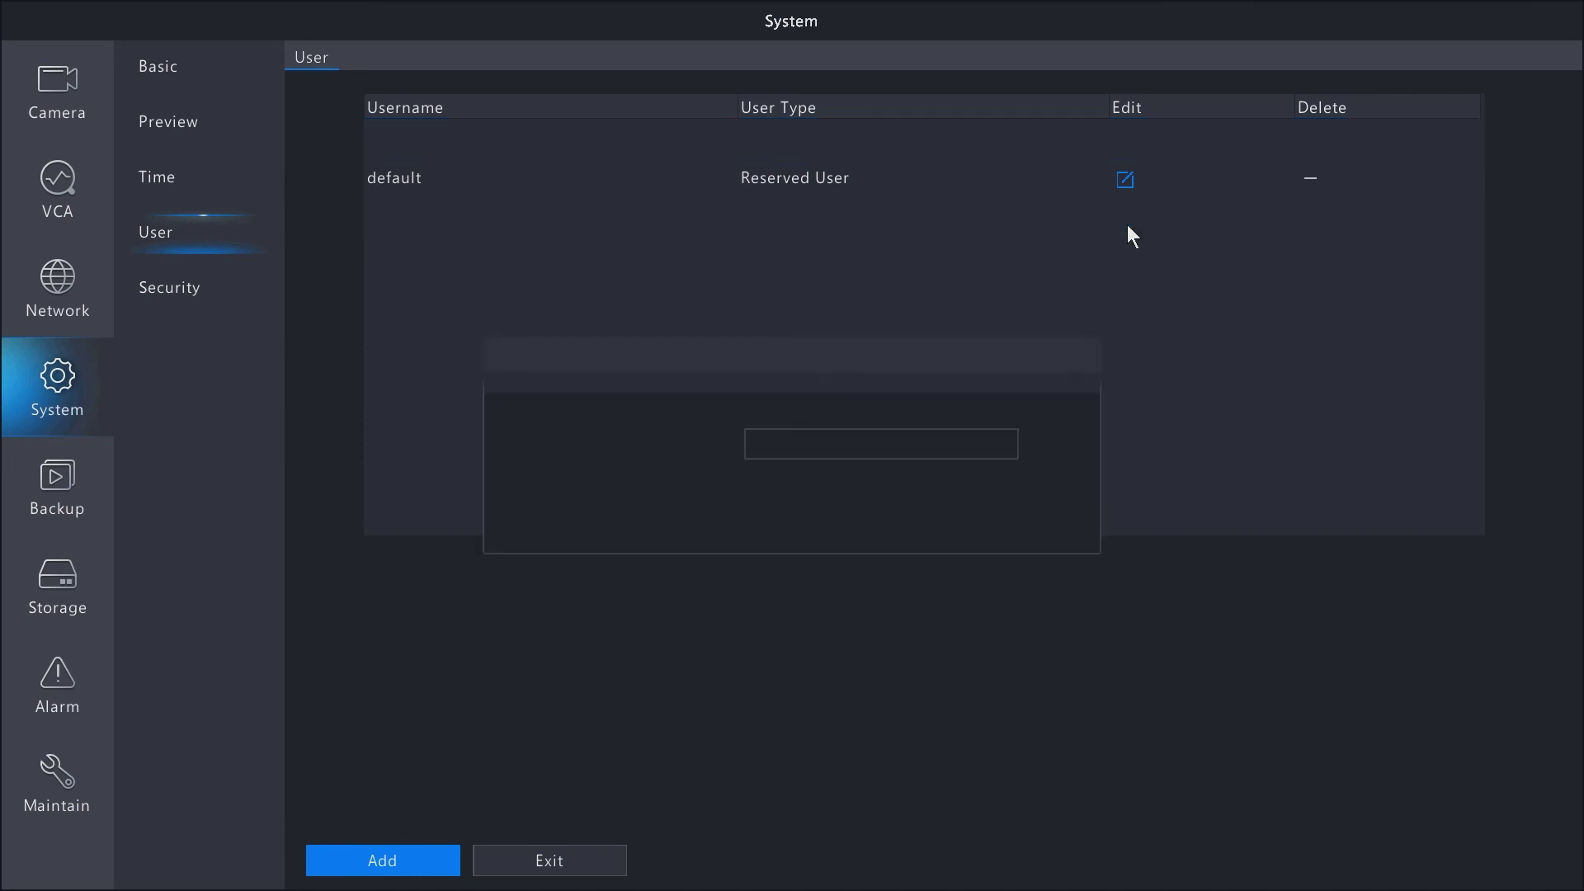
{"action": "left_click", "coordinate": [772, 450]}
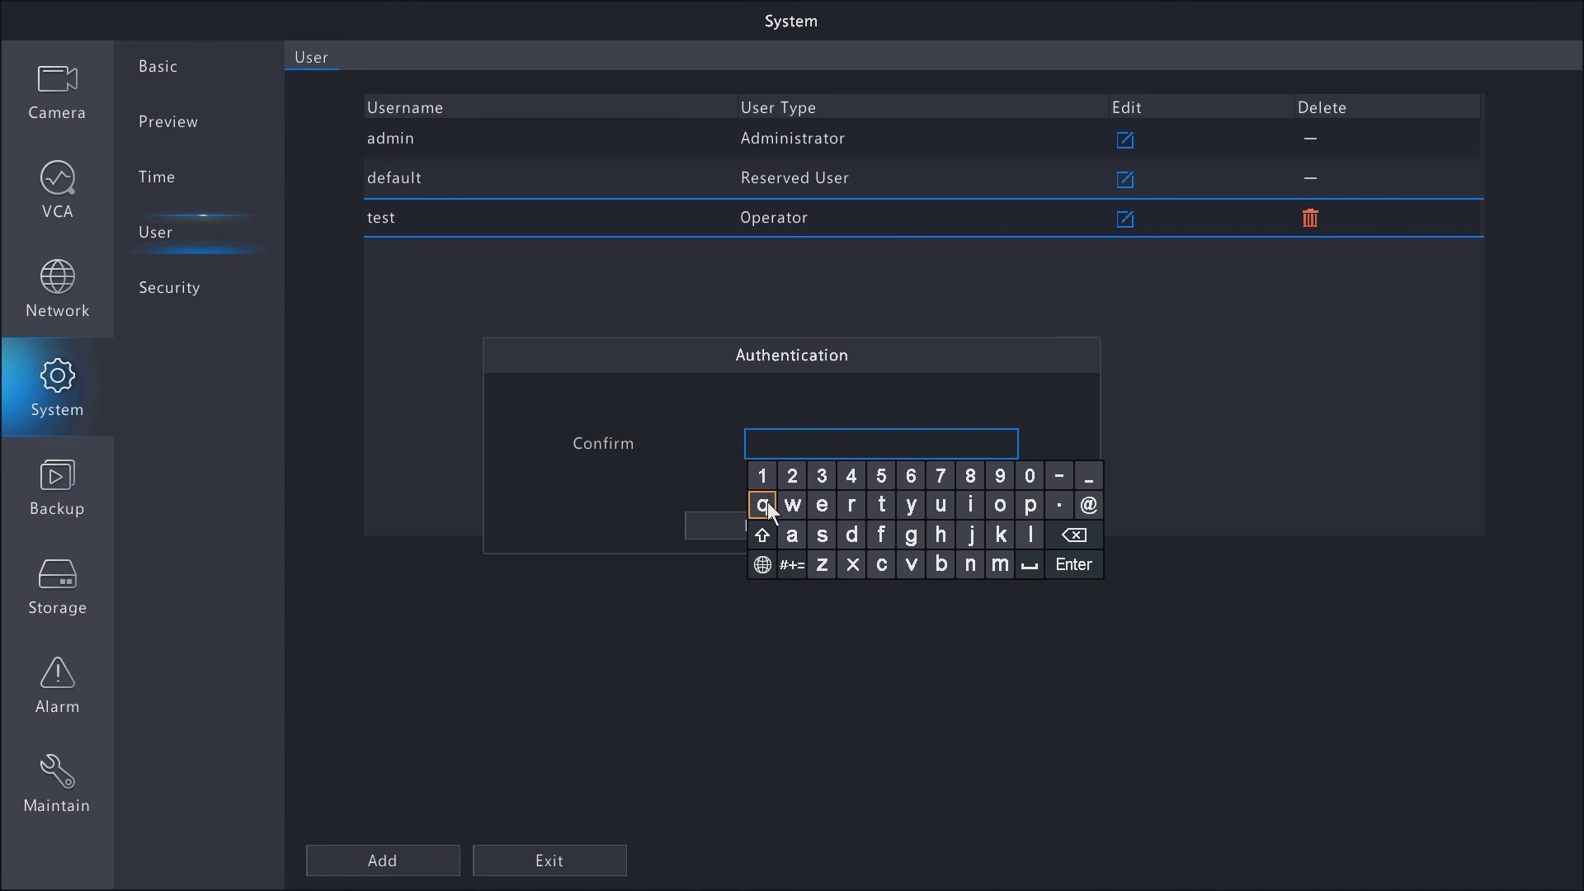
{"action": "left_click", "coordinate": [790, 535]}
{"action": "left_click", "coordinate": [940, 564]}
{"action": "left_click", "coordinate": [851, 535]}
{"action": "left_click", "coordinate": [850, 533]}
{"action": "left_click", "coordinate": [791, 476]}
{"action": "left_click", "coordinate": [792, 565]}
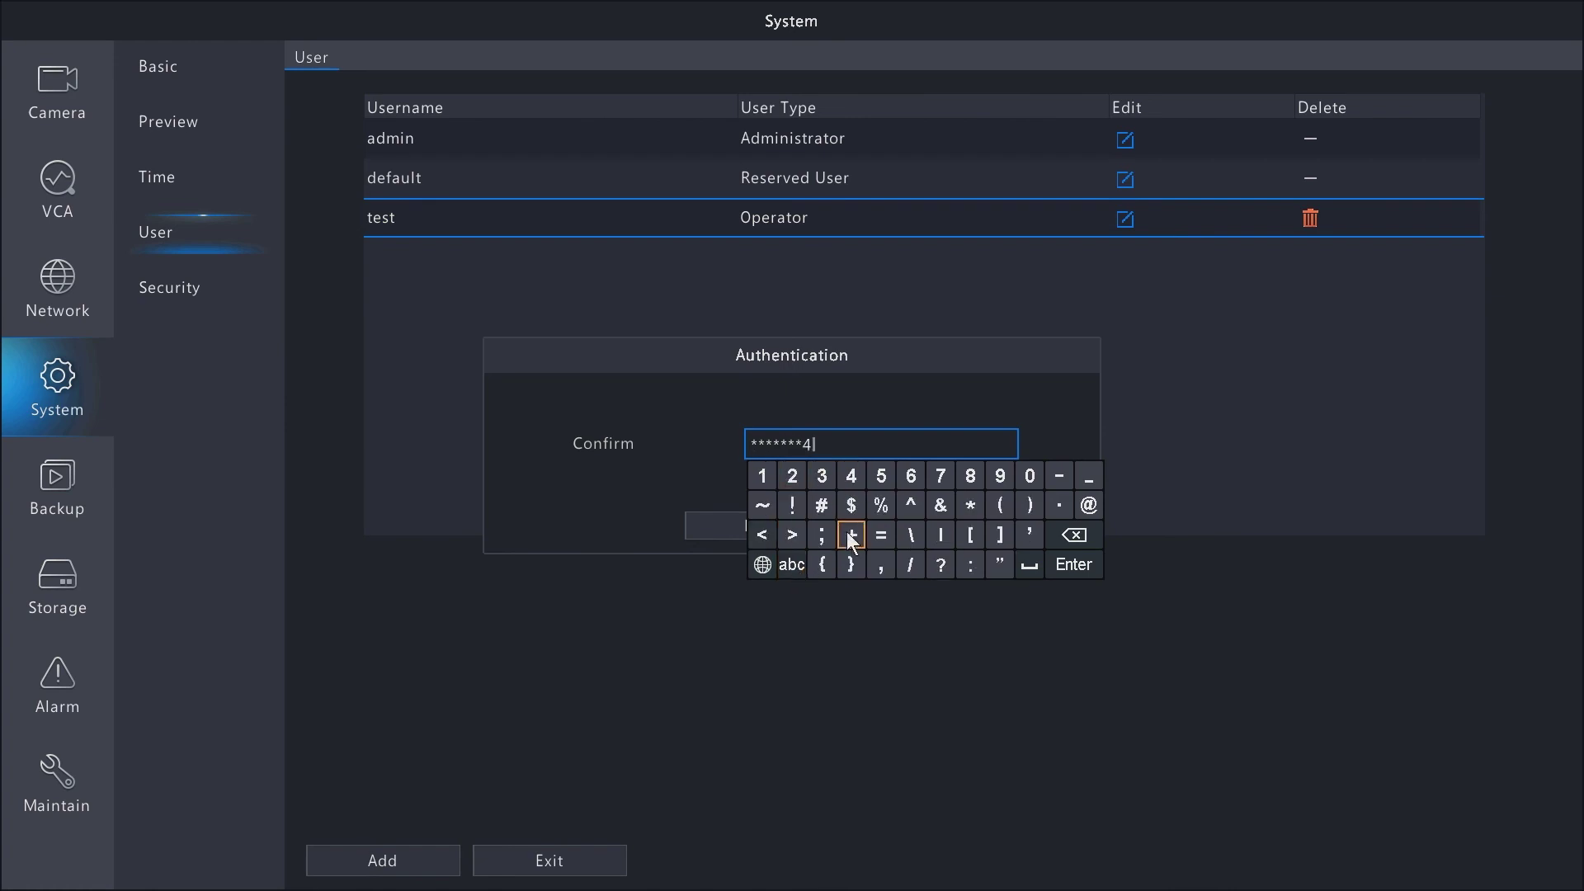
{"action": "left_click", "coordinate": [780, 506]}
{"action": "left_click", "coordinate": [1060, 567]}
{"action": "left_click", "coordinate": [788, 531]}
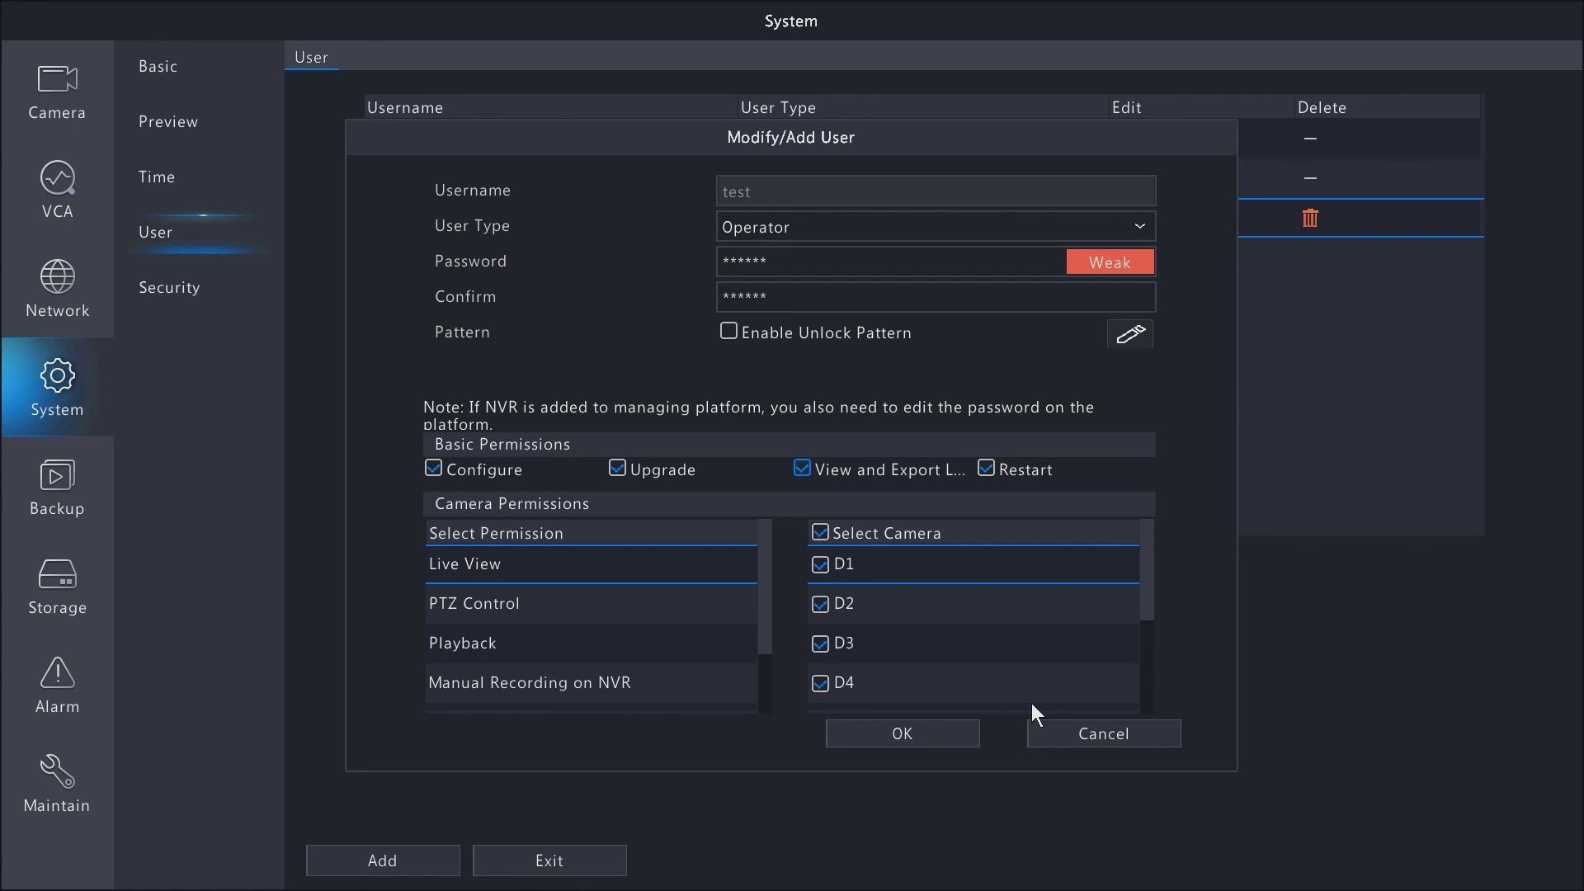
- Cancel the edit form, then delete user test and confirm
{"action": "left_click", "coordinate": [1060, 737]}
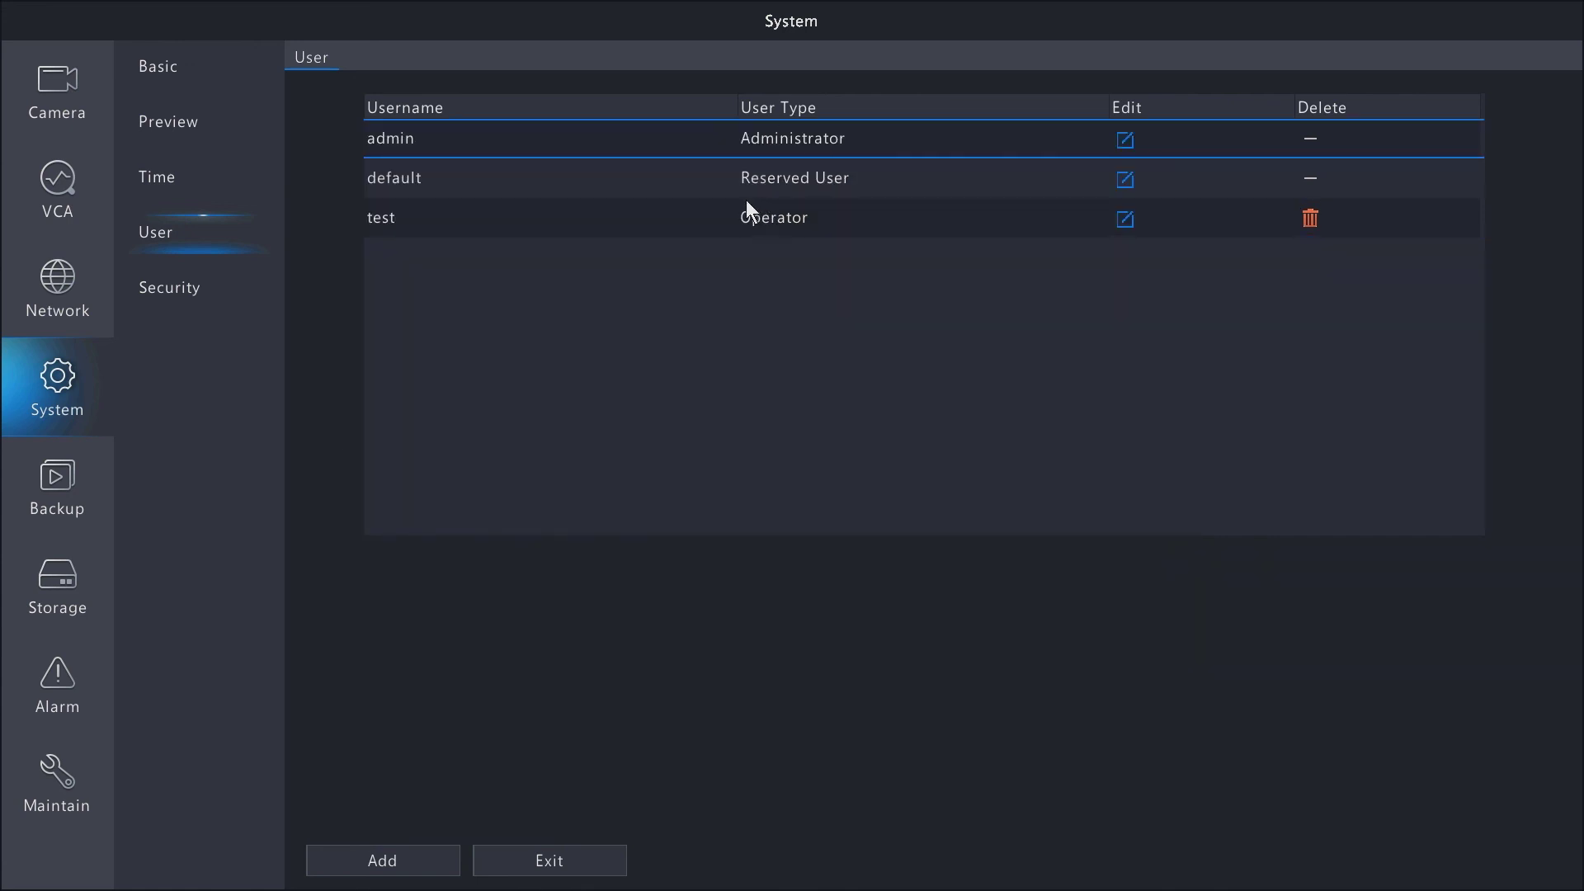
{"action": "left_click", "coordinate": [1310, 219]}
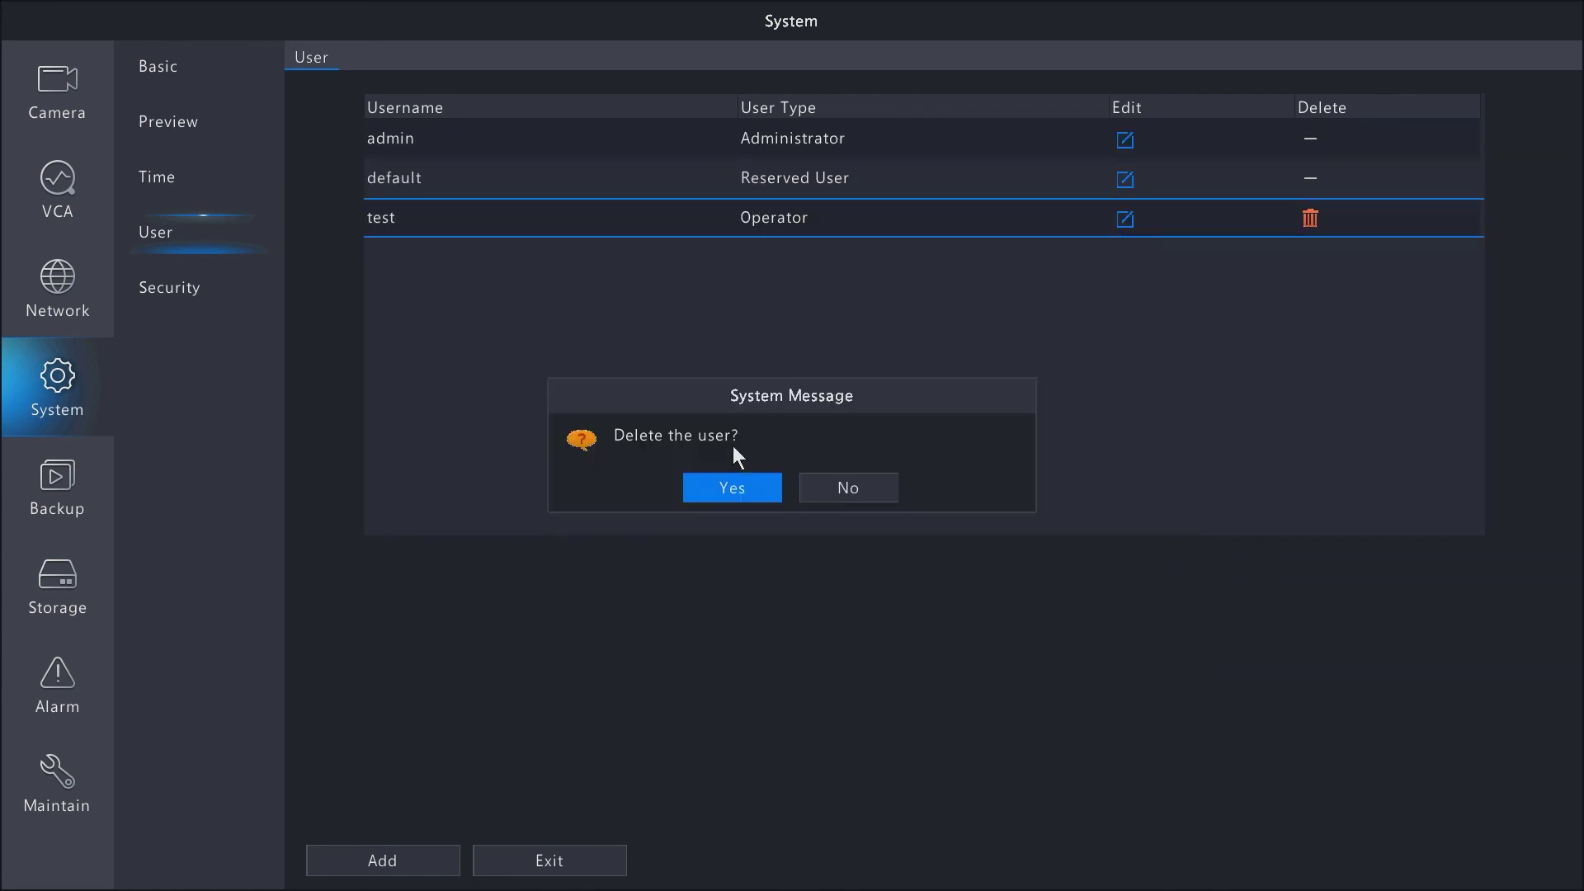
{"action": "left_click", "coordinate": [723, 498]}
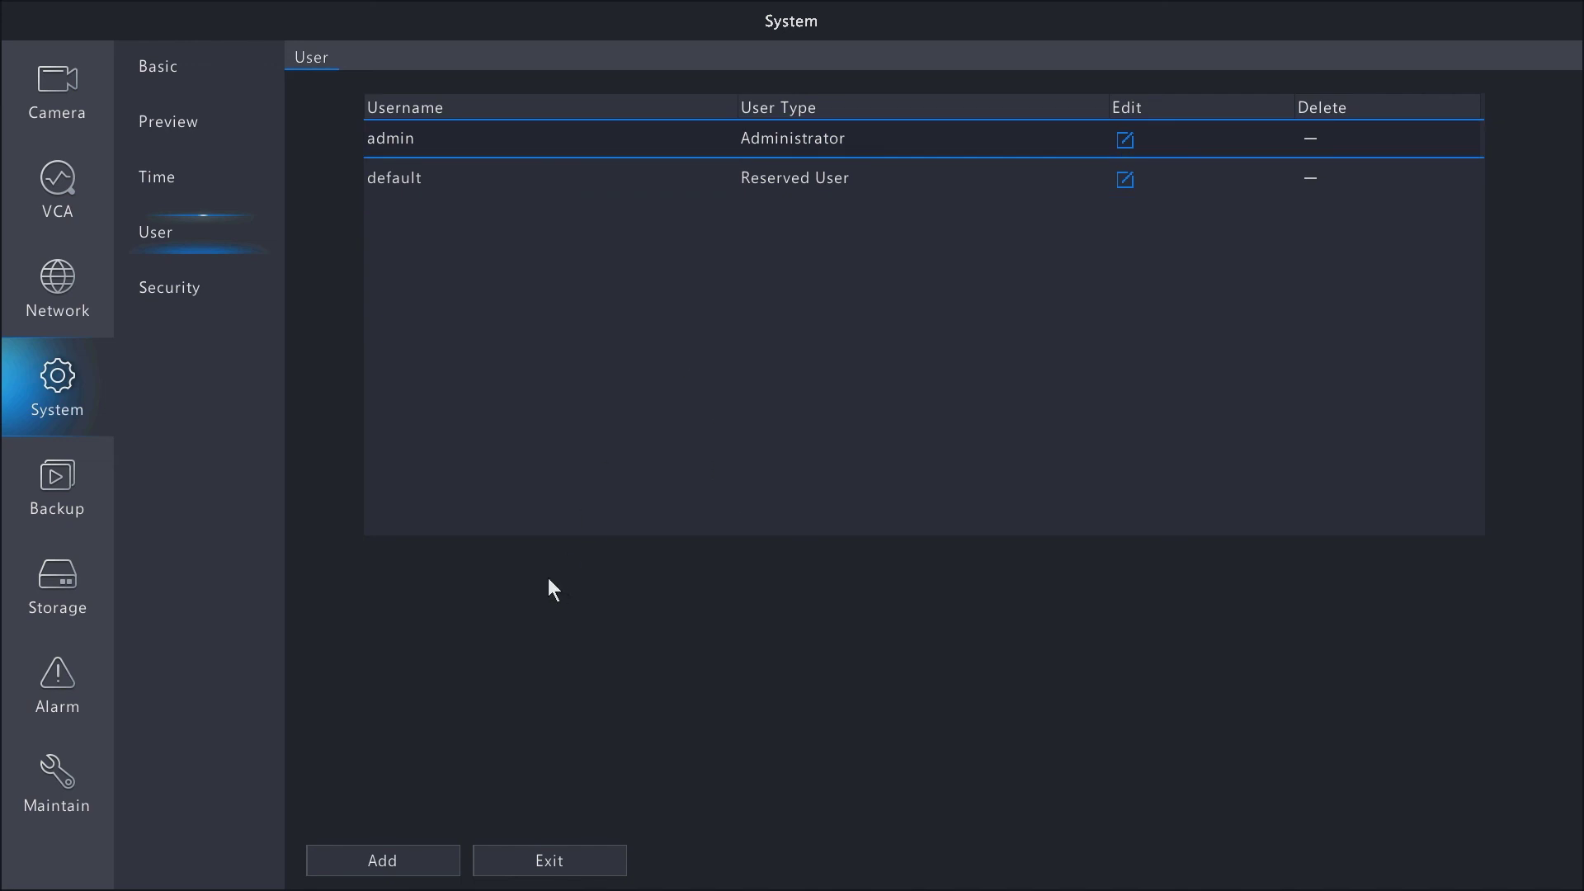
- On the Security page, enable IP Address Filtering with Whitelist as the control type
{"action": "left_click", "coordinate": [191, 299]}
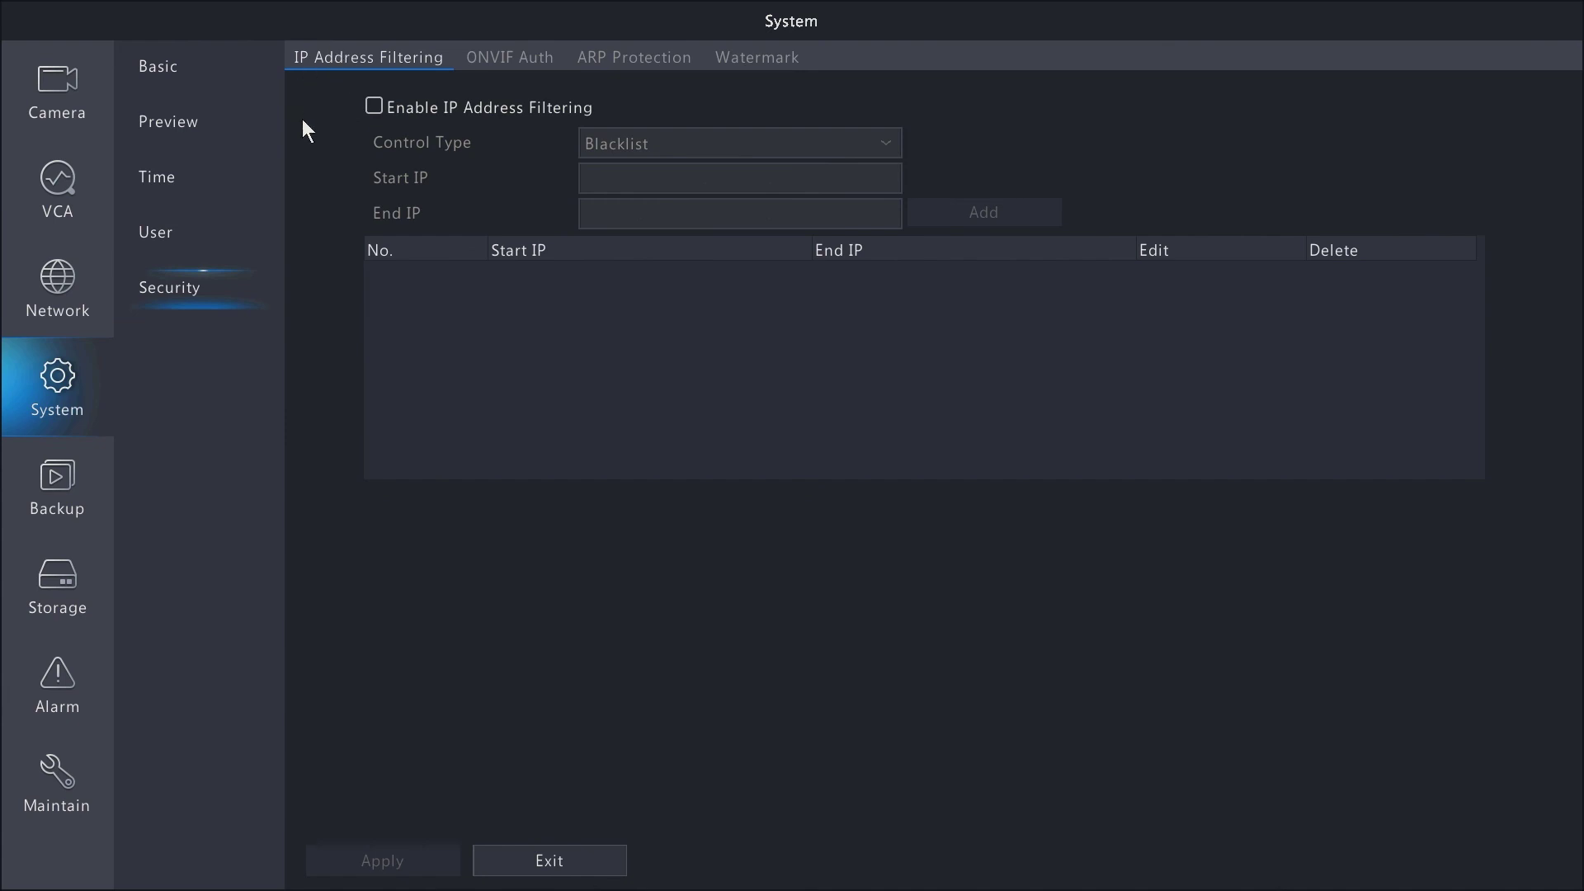
{"action": "left_click", "coordinate": [373, 112]}
{"action": "left_click", "coordinate": [626, 142]}
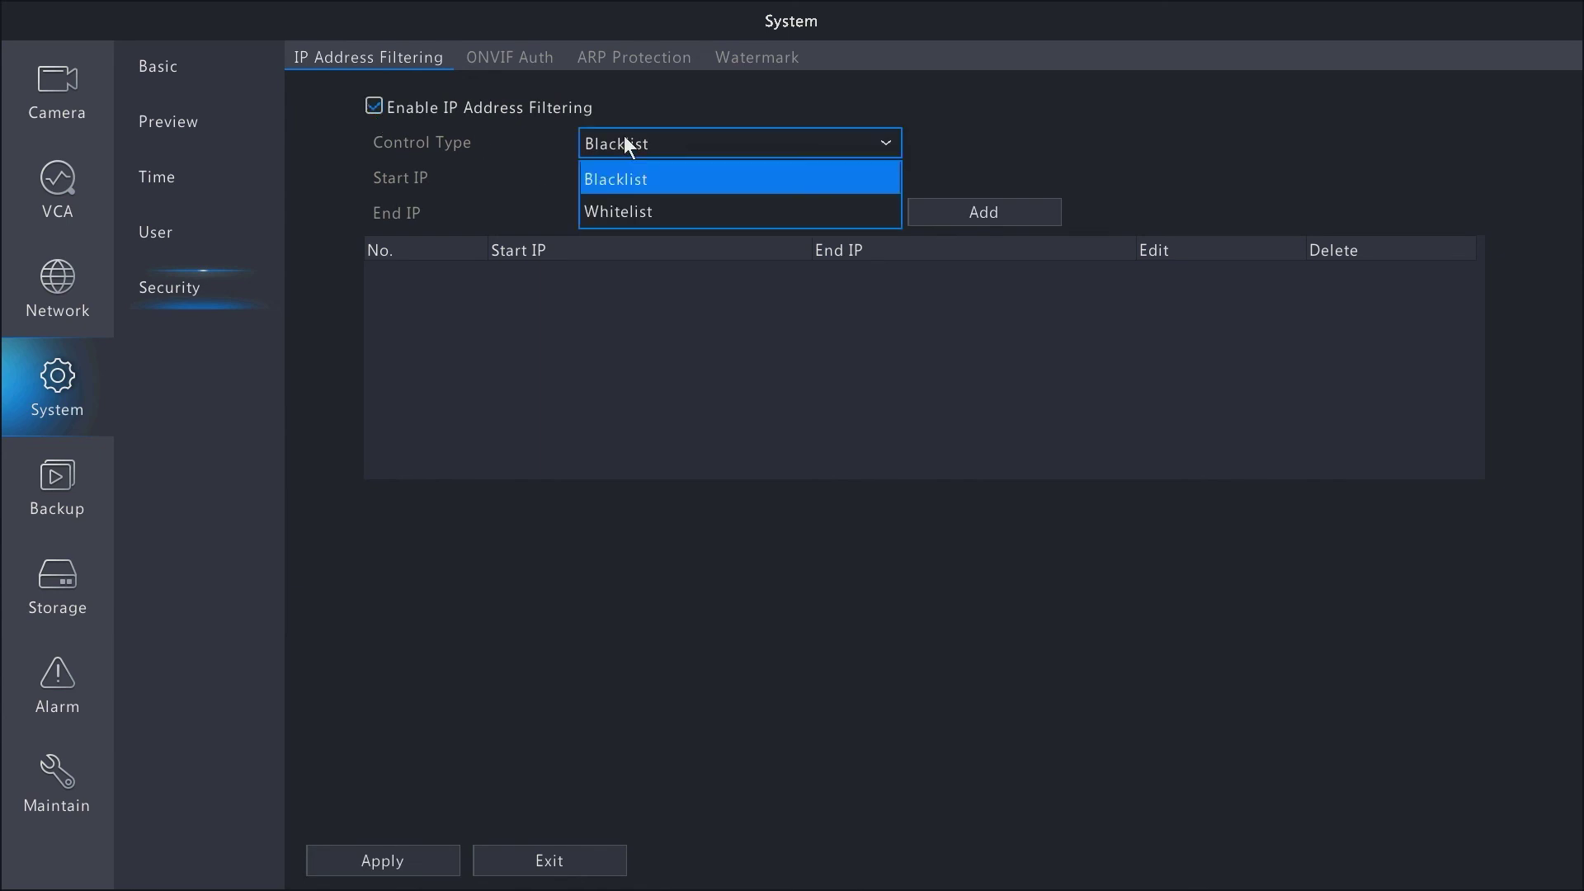
{"action": "left_click", "coordinate": [610, 208]}
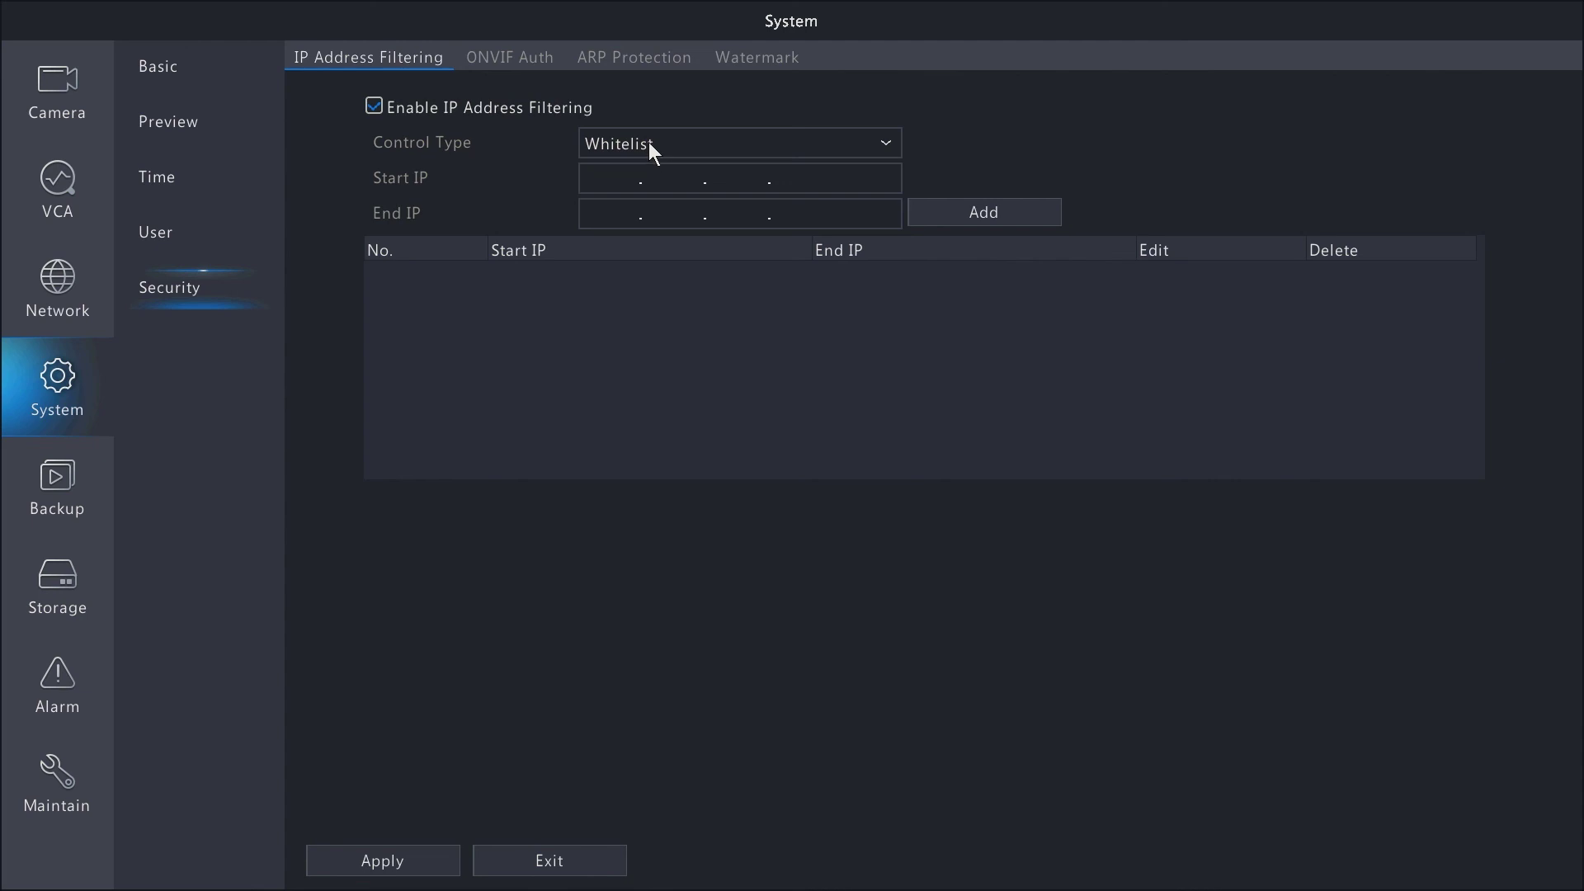
- View the ONVIF Auth, ARP Protection and Watermark tabs, then return to Basic Setup
{"action": "left_click", "coordinate": [510, 60]}
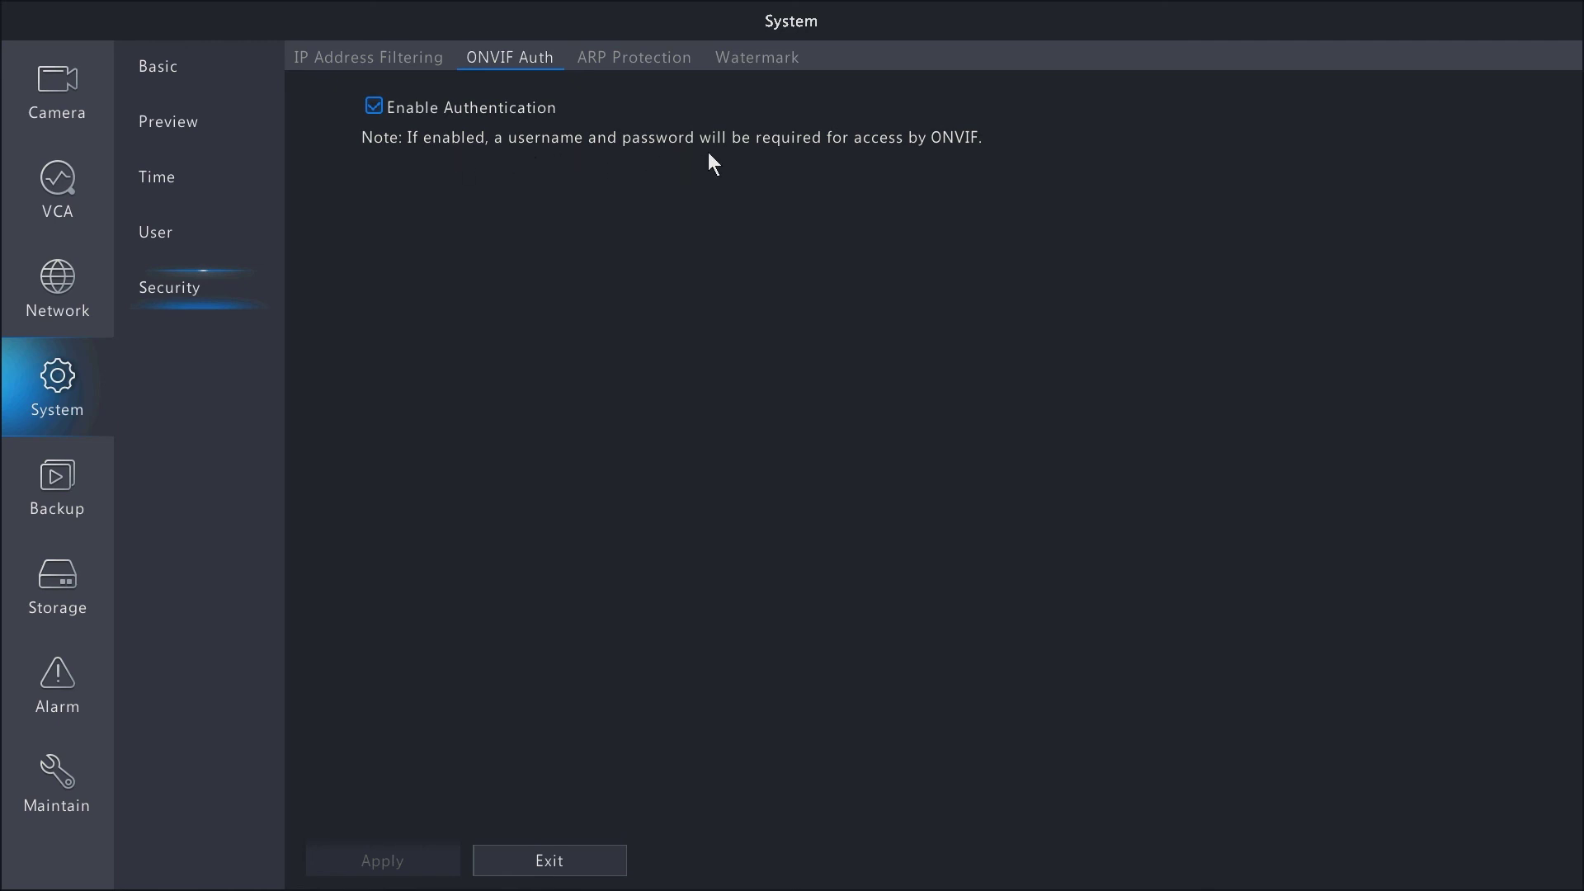
{"action": "left_click", "coordinate": [610, 56]}
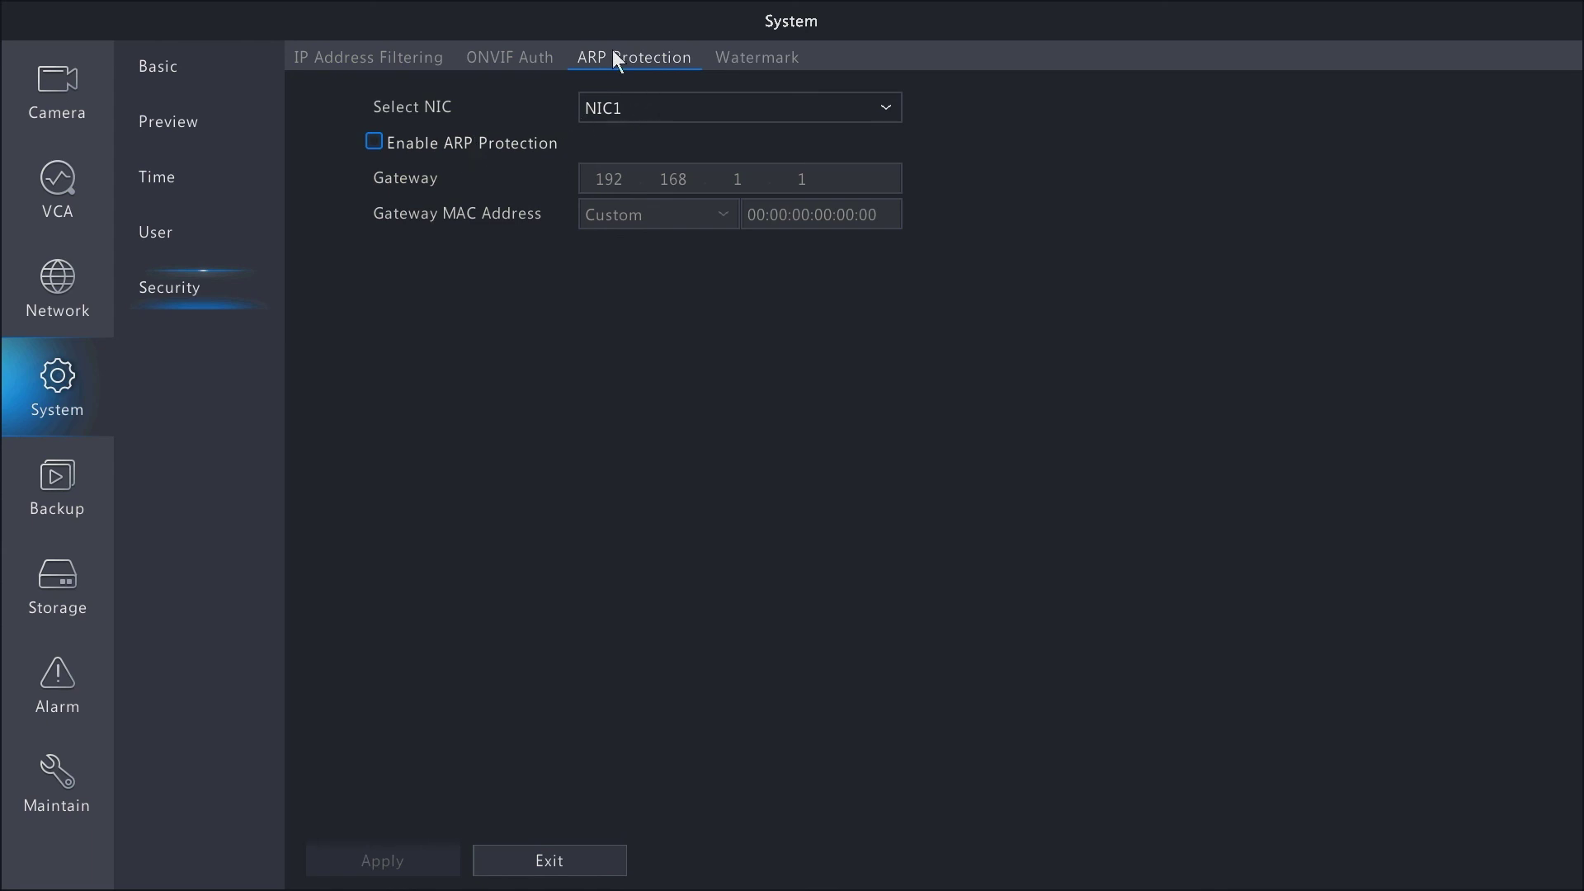
{"action": "left_click", "coordinate": [760, 57]}
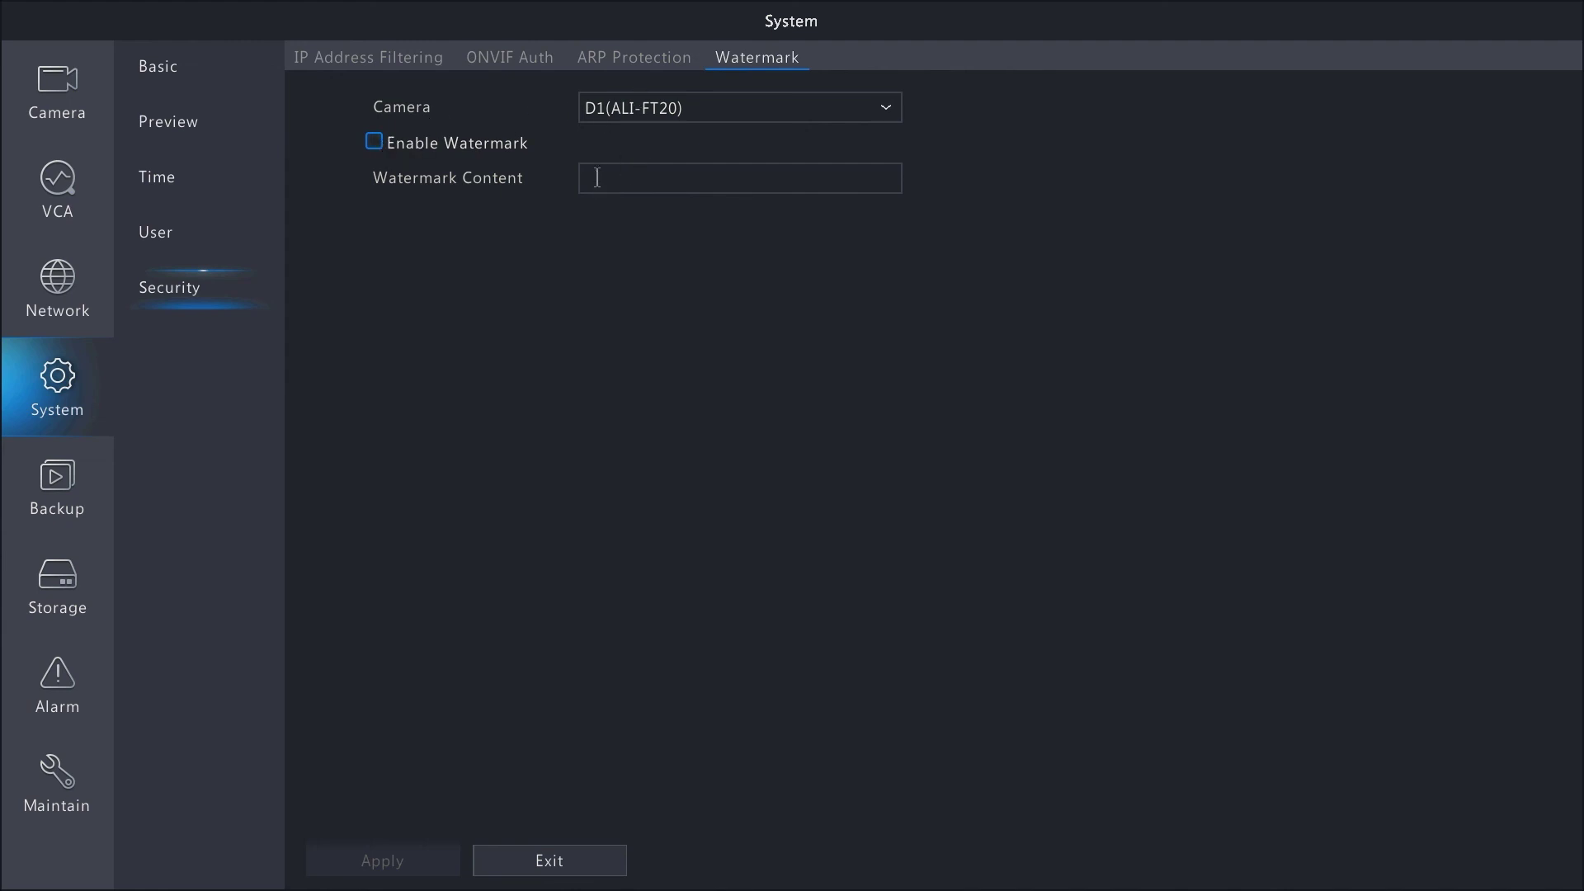
{"action": "left_click", "coordinate": [186, 69]}
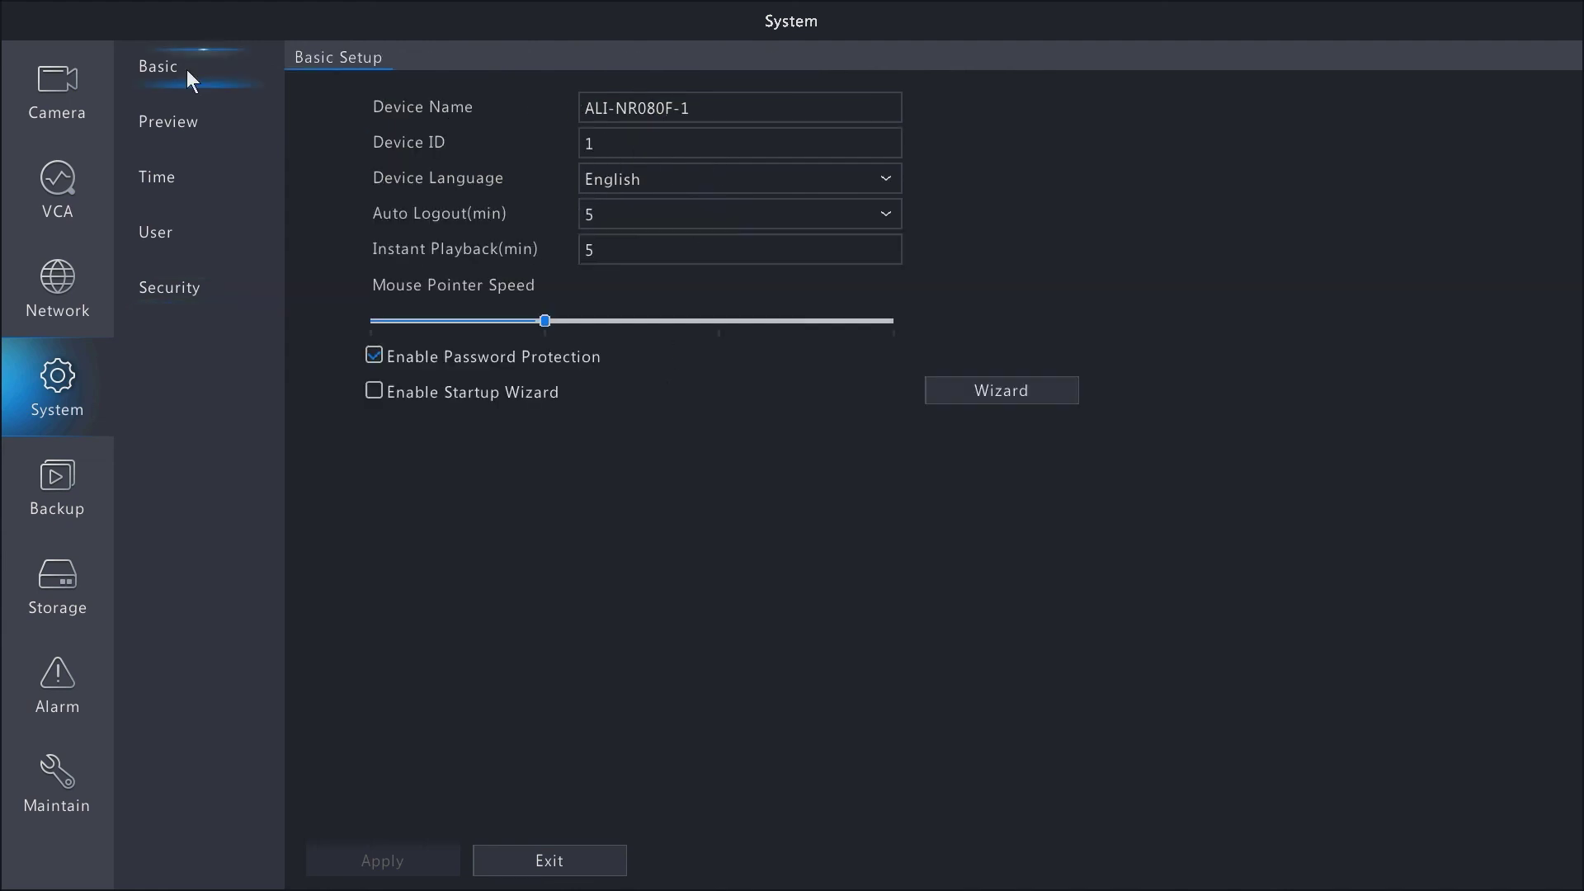